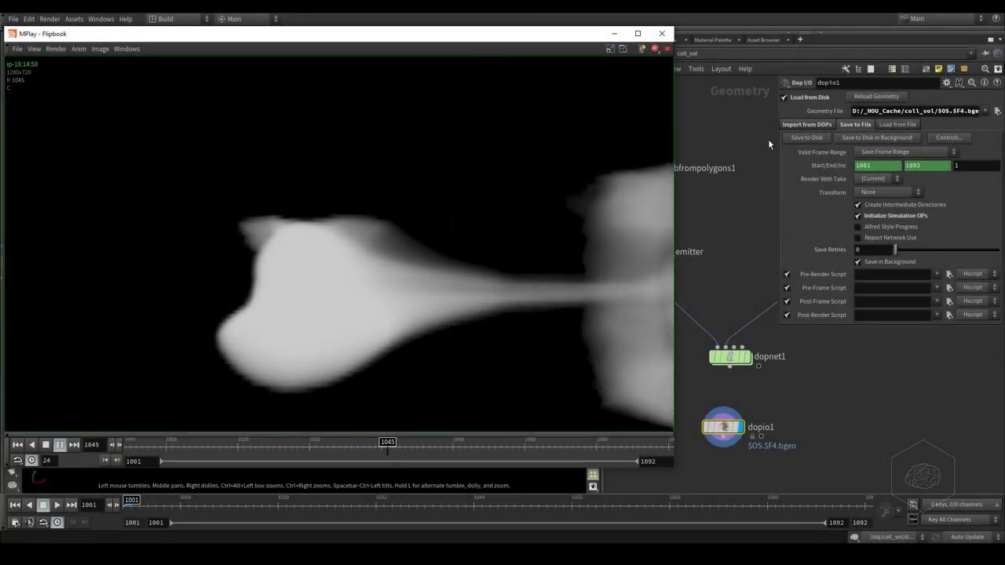
- Move the MPlay flipbook of cached frames 1001–1092 slightly aside
drag(572, 34, 617, 36)
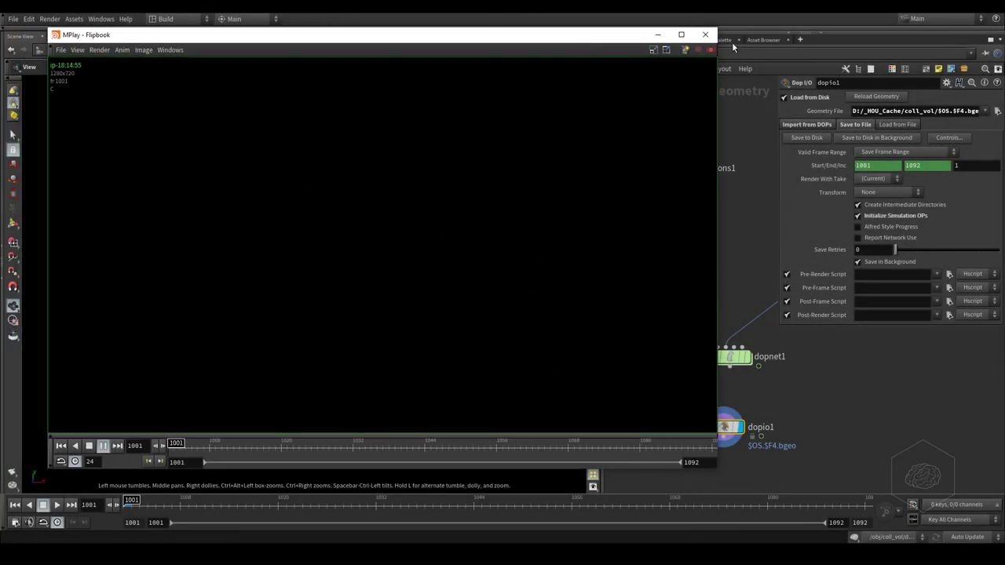
- Close the flipbook, select testgeometry_pighead1 and orbit around the pig head
click(705, 35)
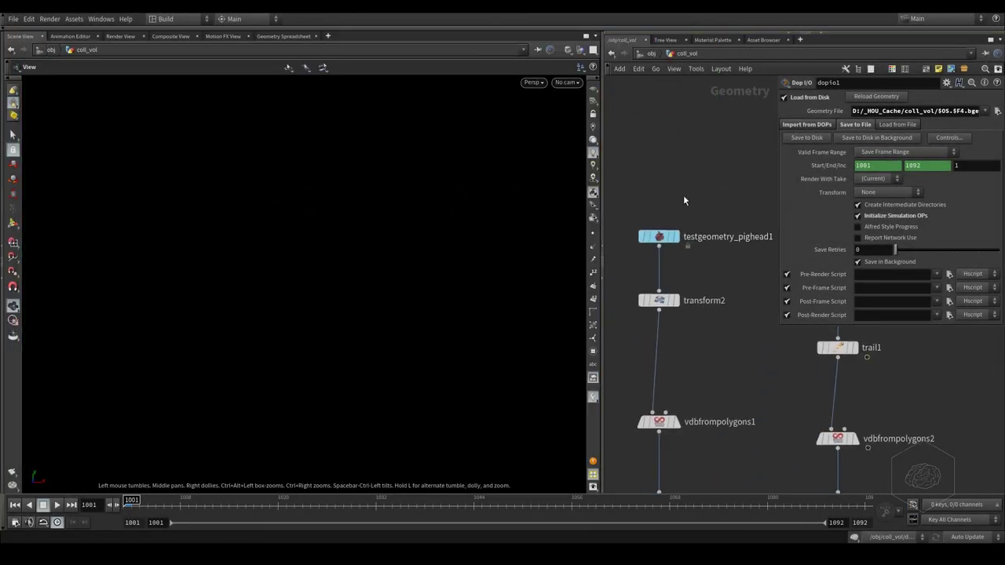
click(664, 237)
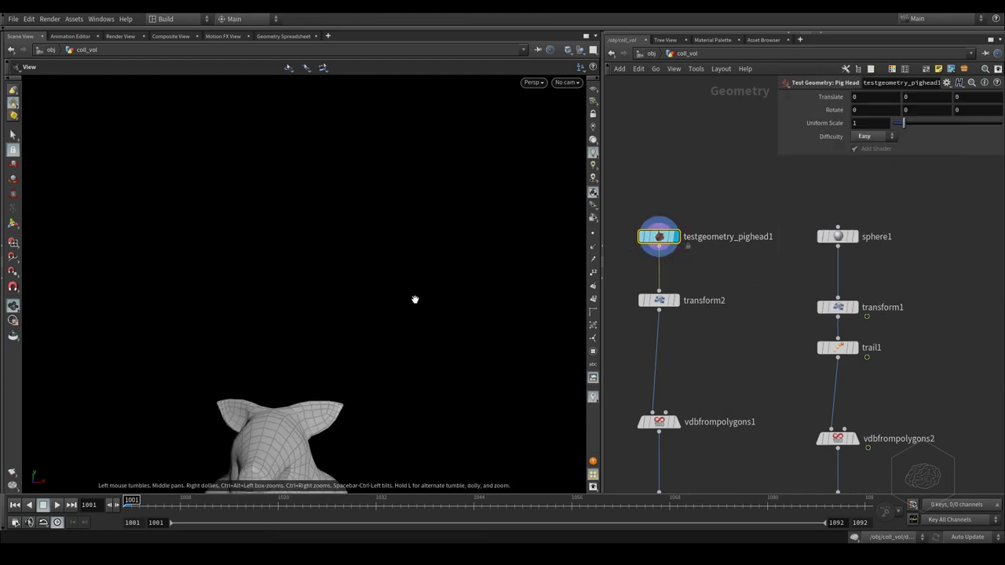
mouse_move(344, 382)
mouse_down()
mouse_move(329, 191)
mouse_move(398, 281)
mouse_move(341, 275)
mouse_move(376, 275)
mouse_up()
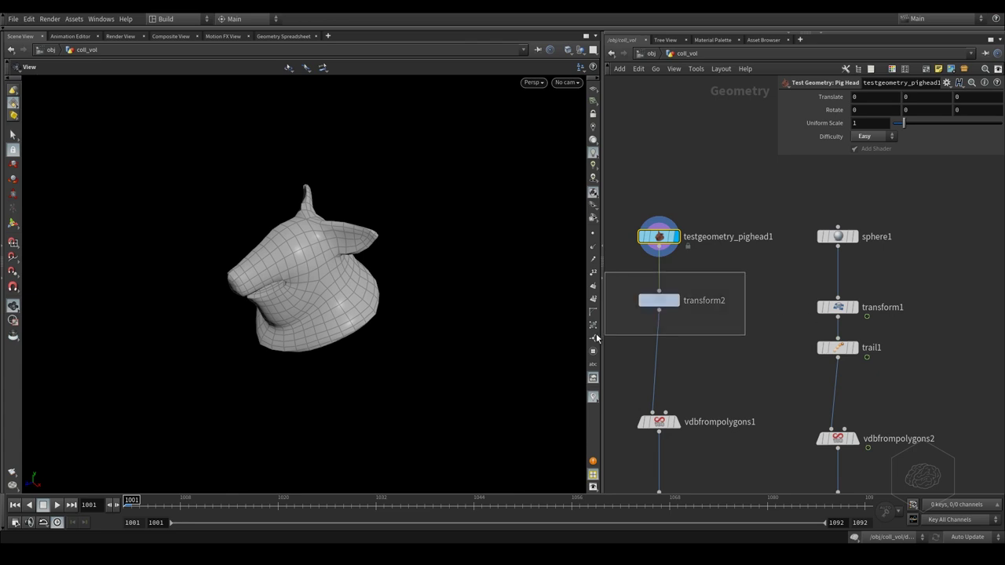
- Display transform2's raised pig head, then select vdbfrompolygons1
click(659, 300)
click(675, 300)
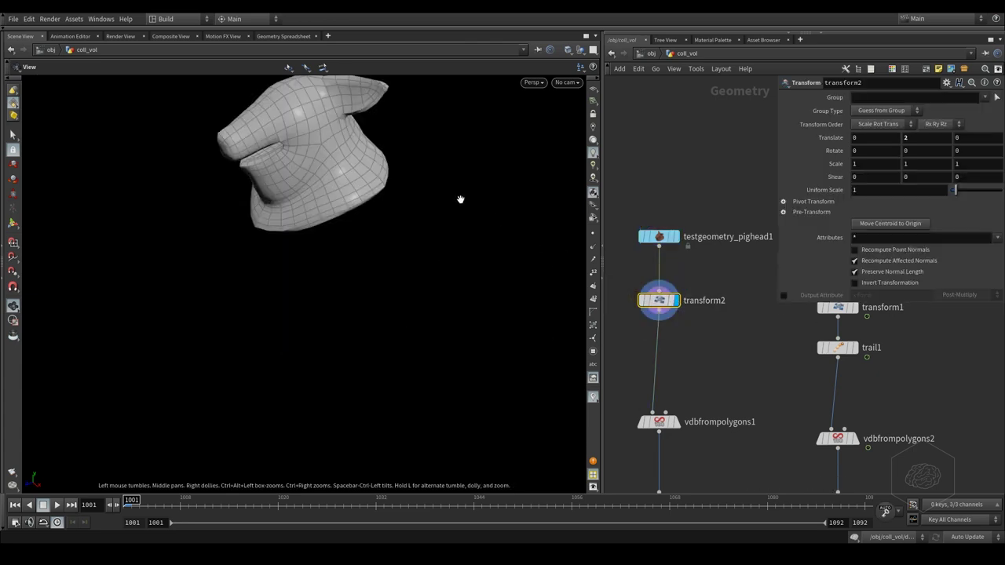
drag(460, 199, 421, 354)
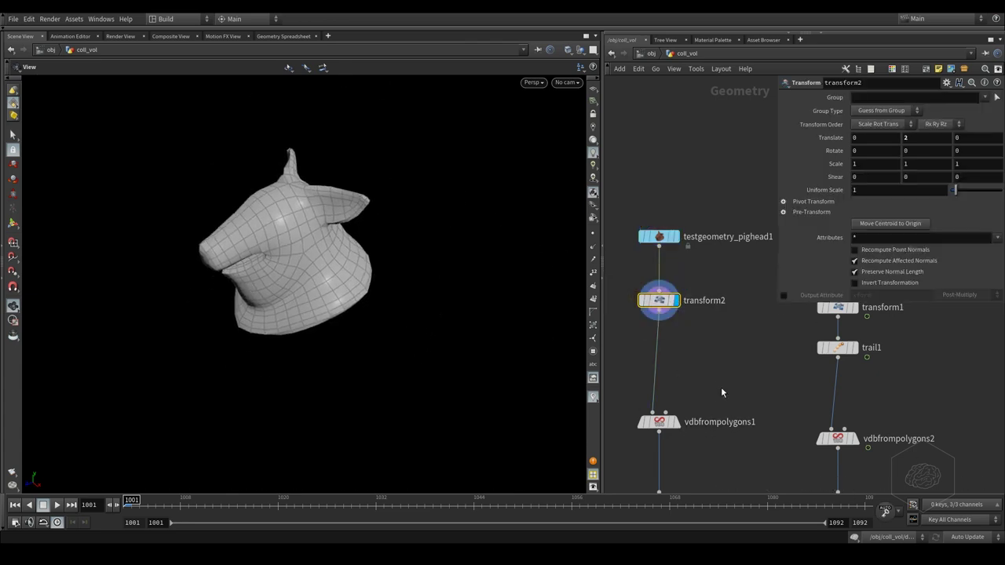
drag(726, 386, 604, 437)
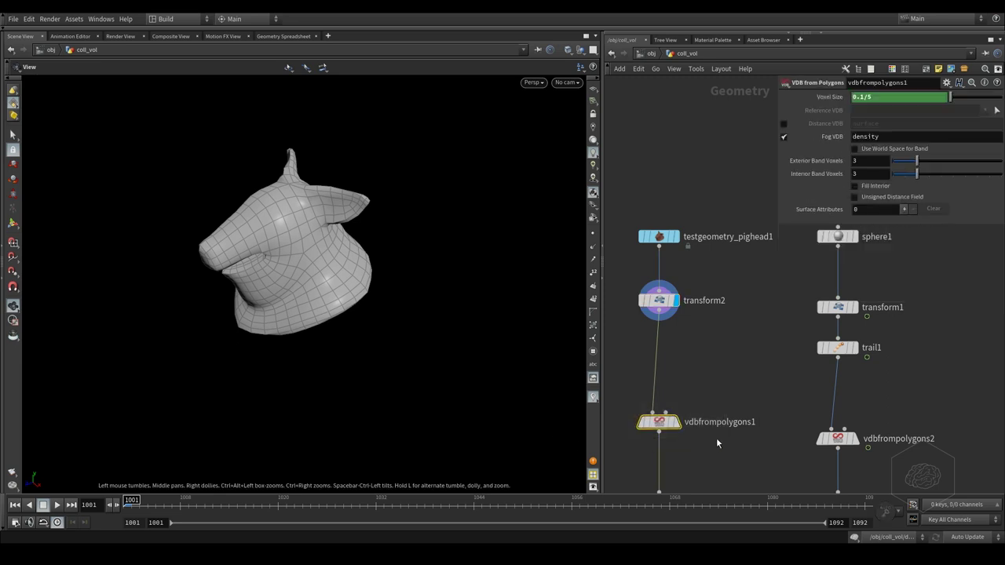
- Display vdbfrompolygons1's fog volume and check its Voxel Size expression of 0.1/5
click(675, 422)
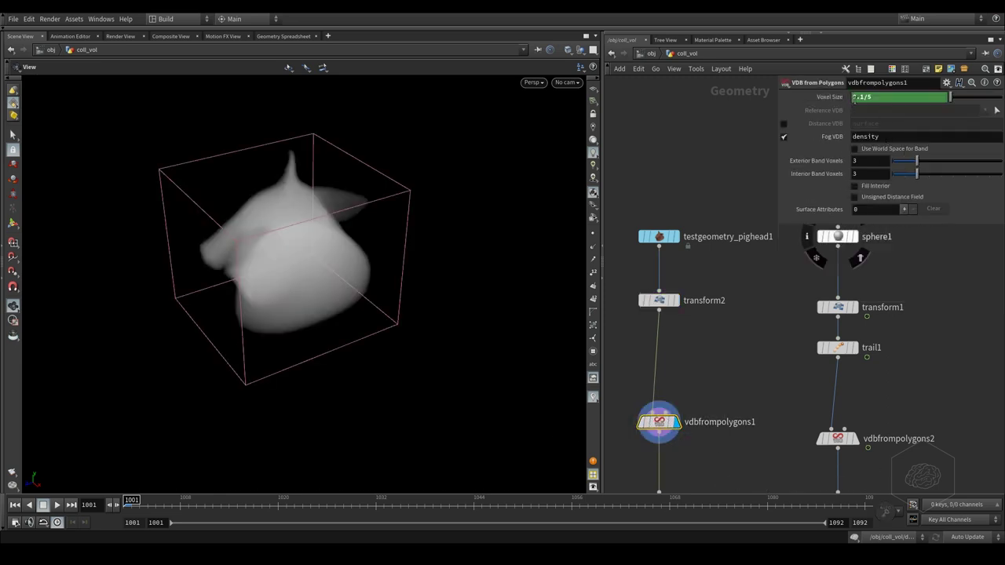
middle_click(816, 96)
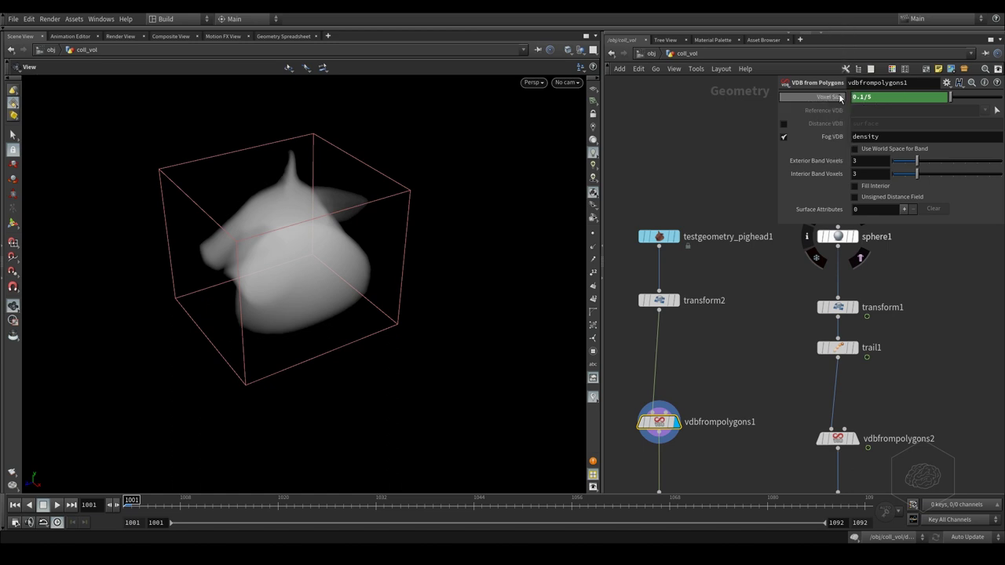
click(832, 97)
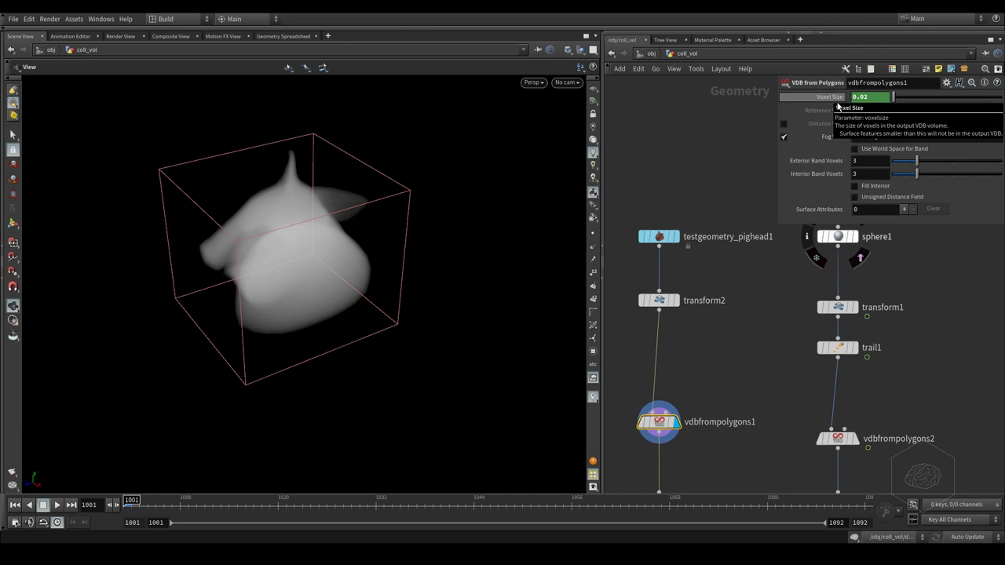
click(837, 101)
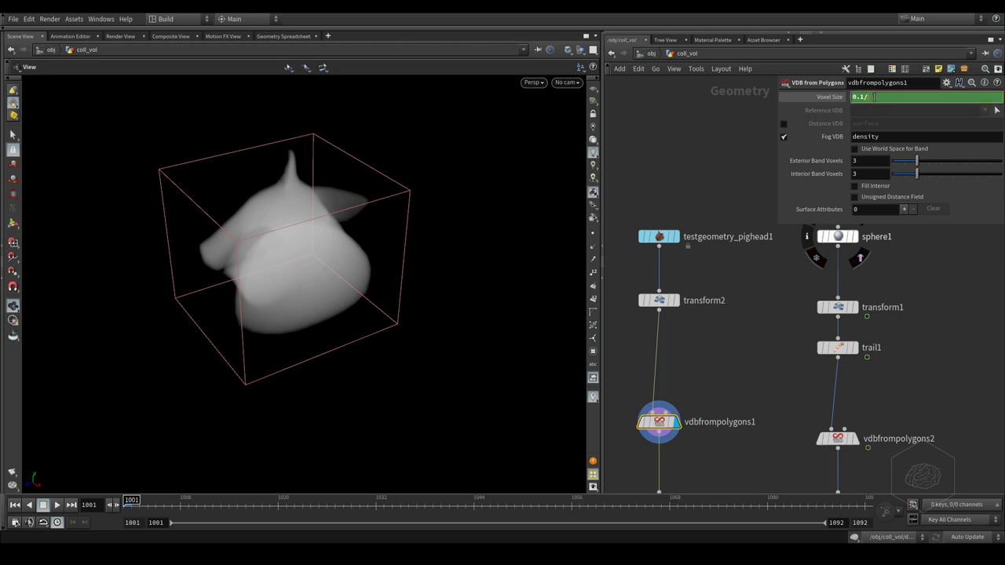
- Try a coarser Voxel Size of 0.1/2, then undo back to 0.1/5
text(2)
key(Return)
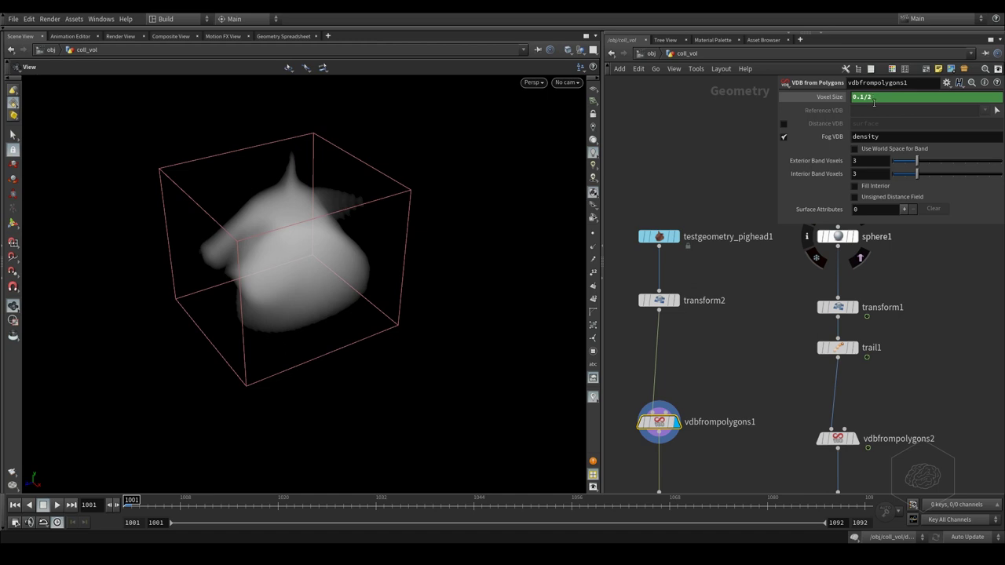
key(ctrl+z)
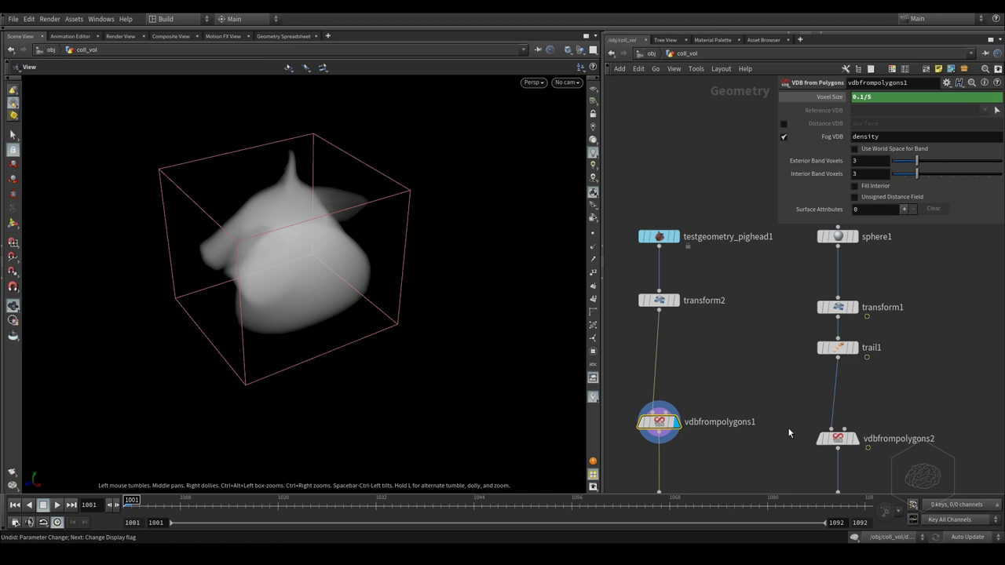
- Display sphere1, then the animated sphere from transform1 with its parameters
middle_drag(648, 407, 640, 436)
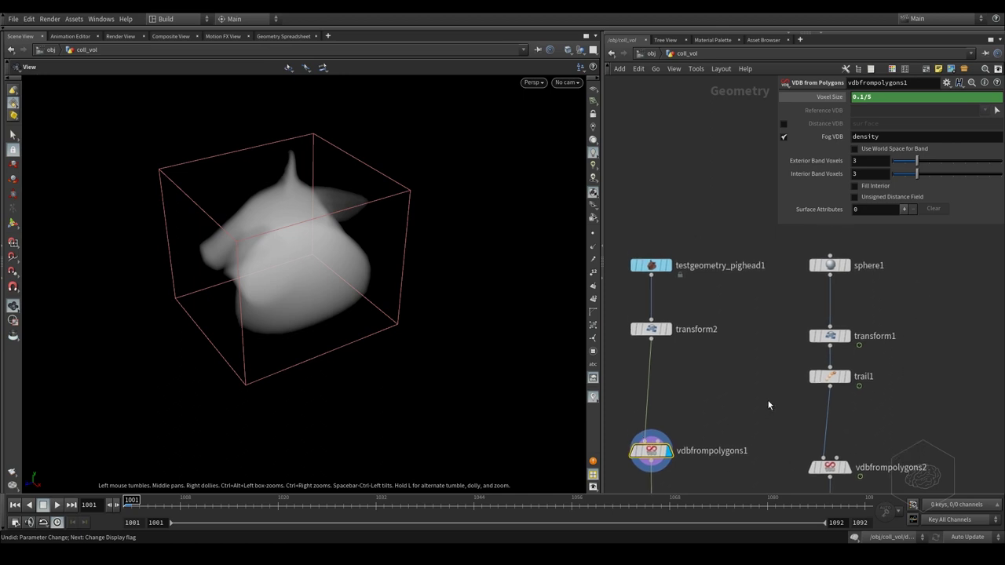
mouse_move(768, 405)
middle_down()
mouse_move(773, 446)
mouse_move(782, 371)
middle_up()
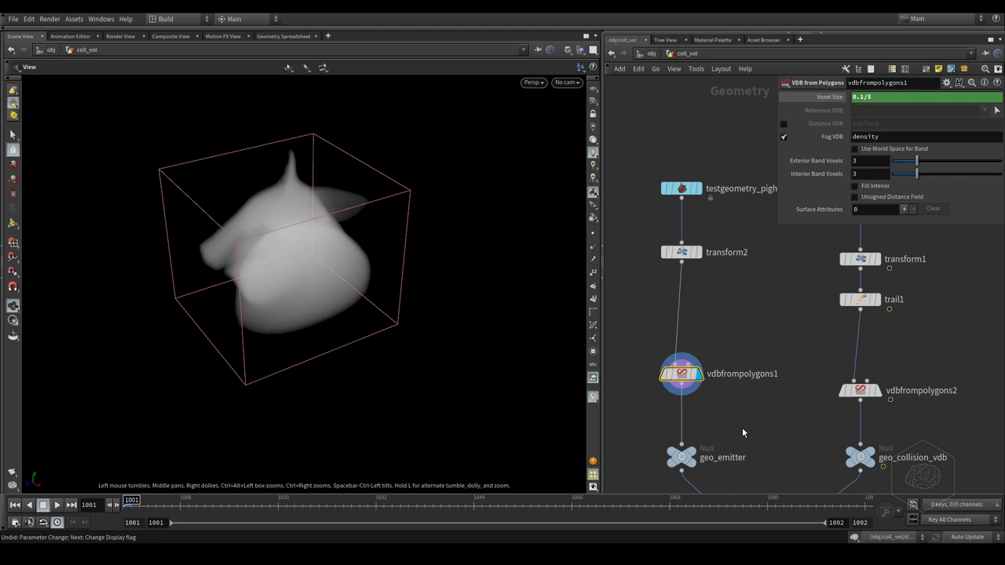
middle_drag(883, 326, 785, 422)
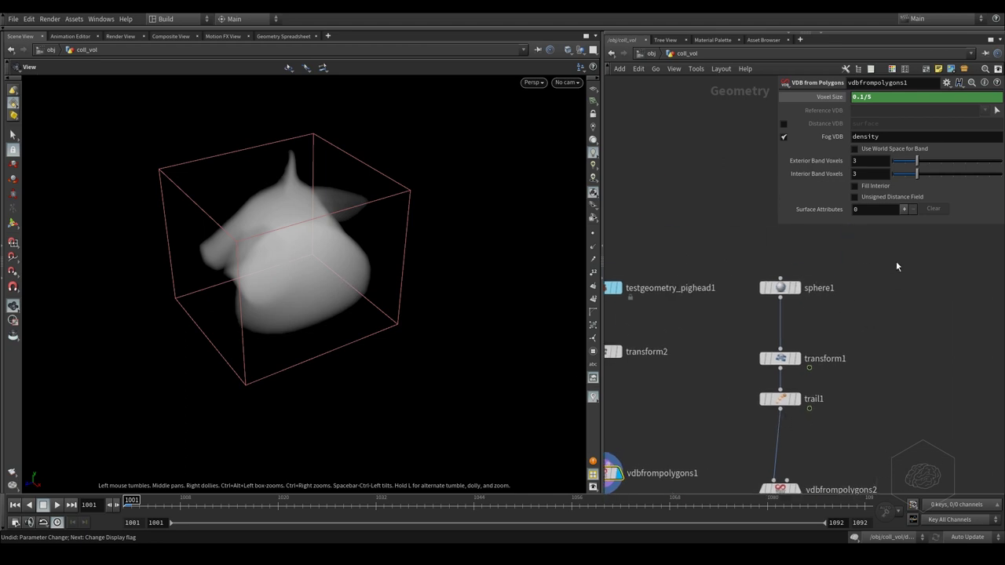
click(785, 289)
middle_drag(838, 328, 794, 357)
click(750, 316)
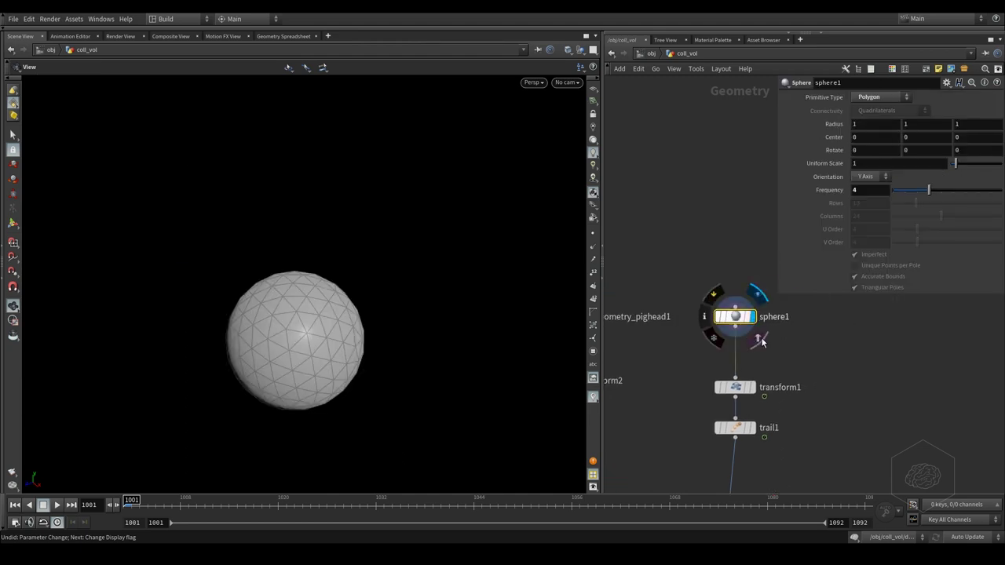
click(751, 387)
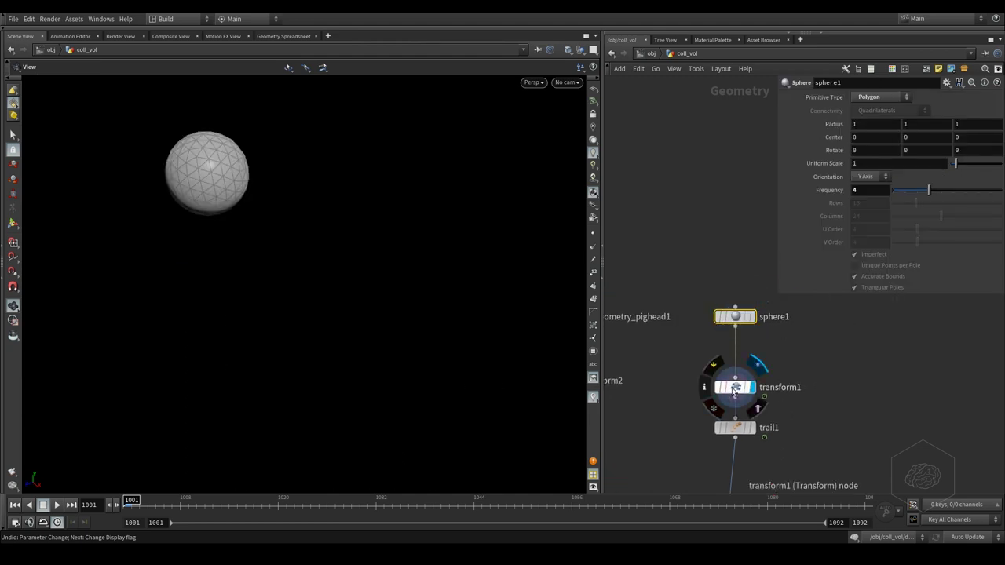
click(738, 387)
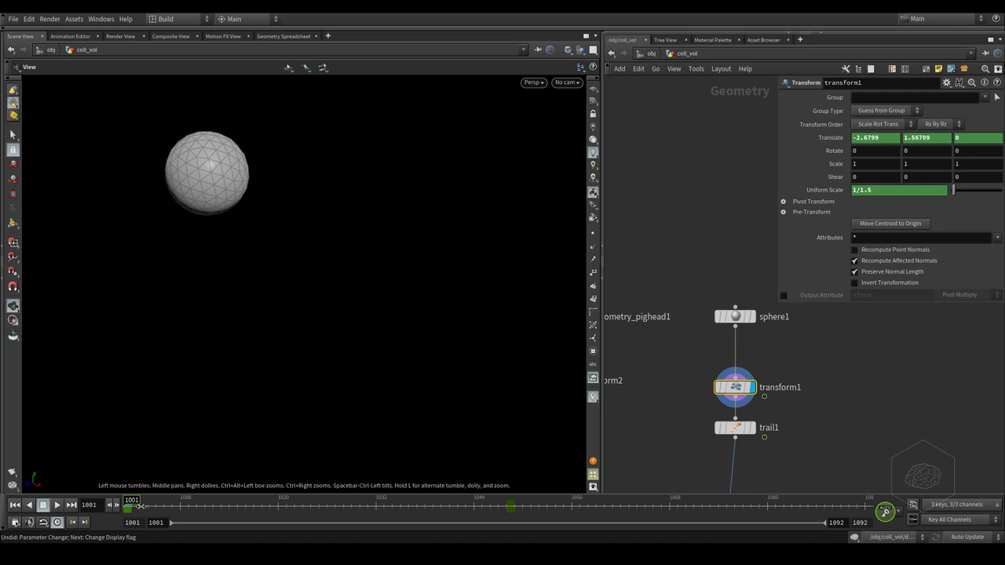
- Scrub the sphere past the pig head to frame 1040 and back, then display trail1's output
mouse_move(141, 503)
mouse_down()
mouse_move(678, 502)
mouse_move(172, 503)
mouse_move(441, 502)
mouse_up()
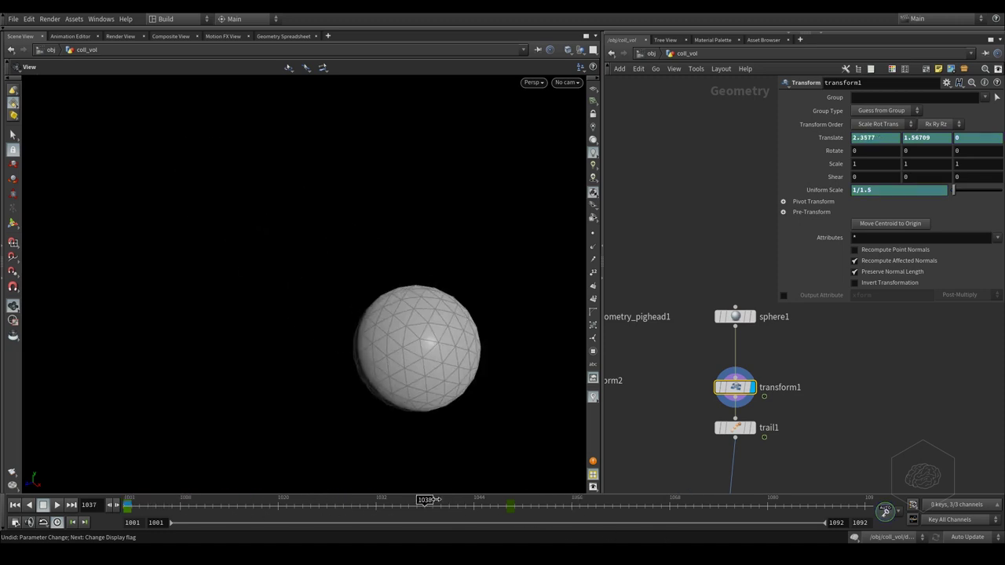
middle_drag(636, 401, 834, 387)
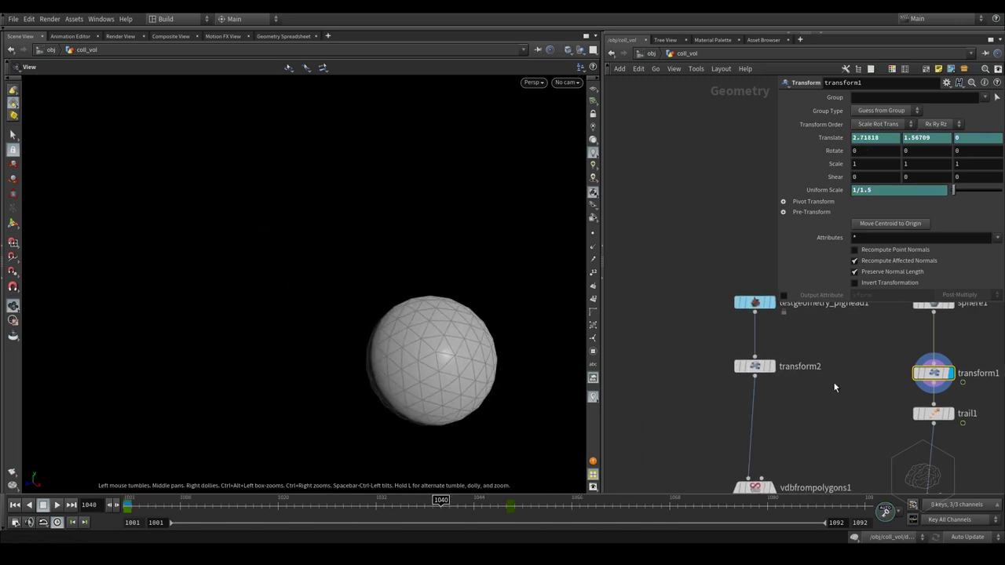
click(771, 366)
mouse_move(198, 506)
mouse_down()
mouse_move(176, 511)
mouse_move(481, 518)
mouse_move(188, 510)
mouse_up()
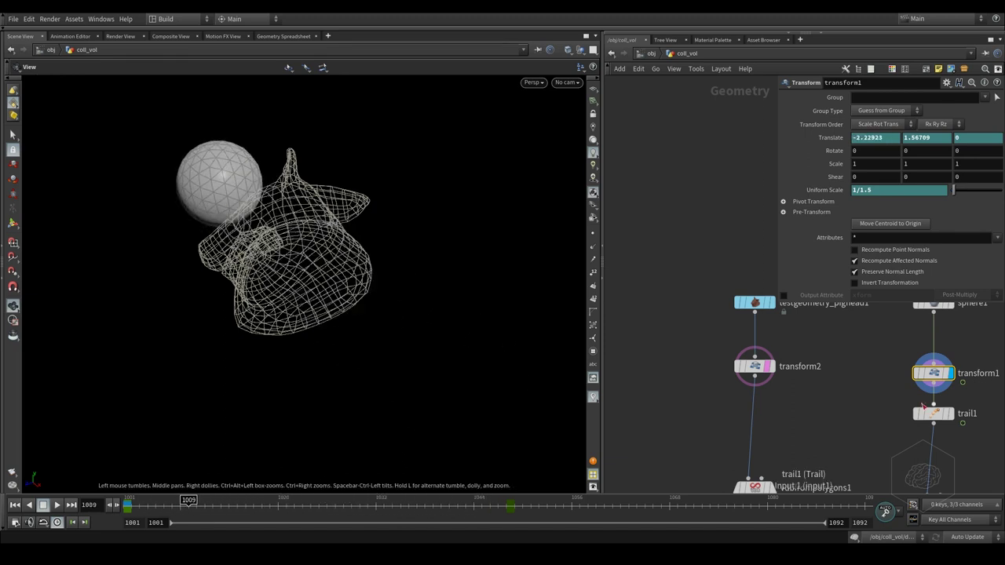
middle_drag(886, 426, 727, 352)
click(769, 340)
click(789, 340)
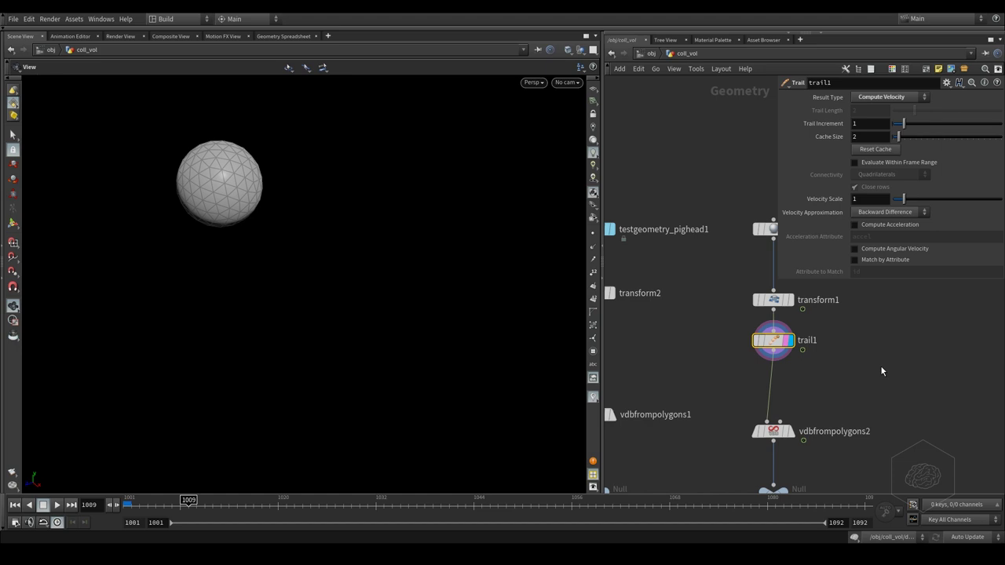
- Inspect vdbfrompolygons2's point.v velocity settings, then select vdbfrompolygons1
middle_drag(879, 366, 850, 319)
click(758, 385)
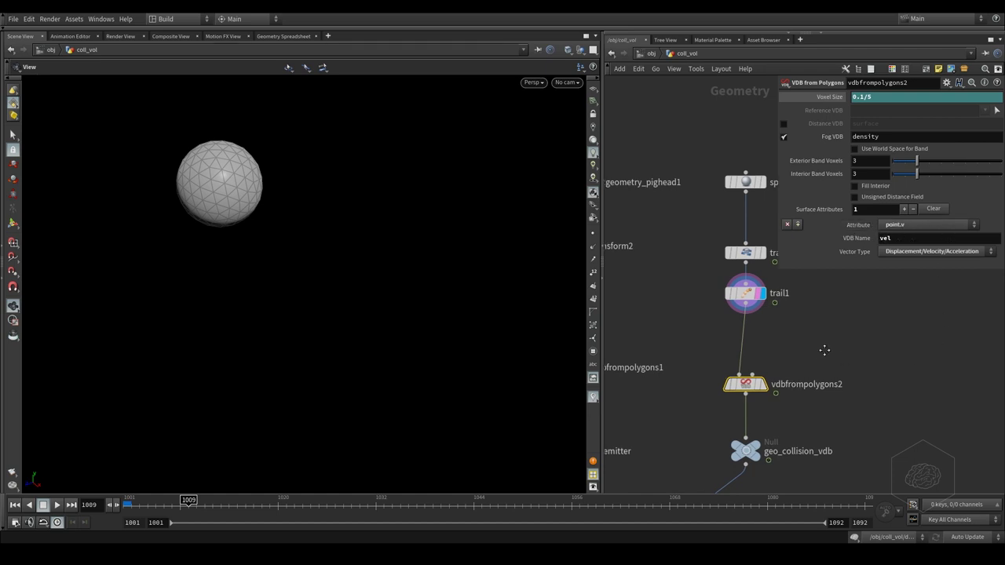
middle_drag(645, 344, 836, 357)
drag(840, 349, 652, 397)
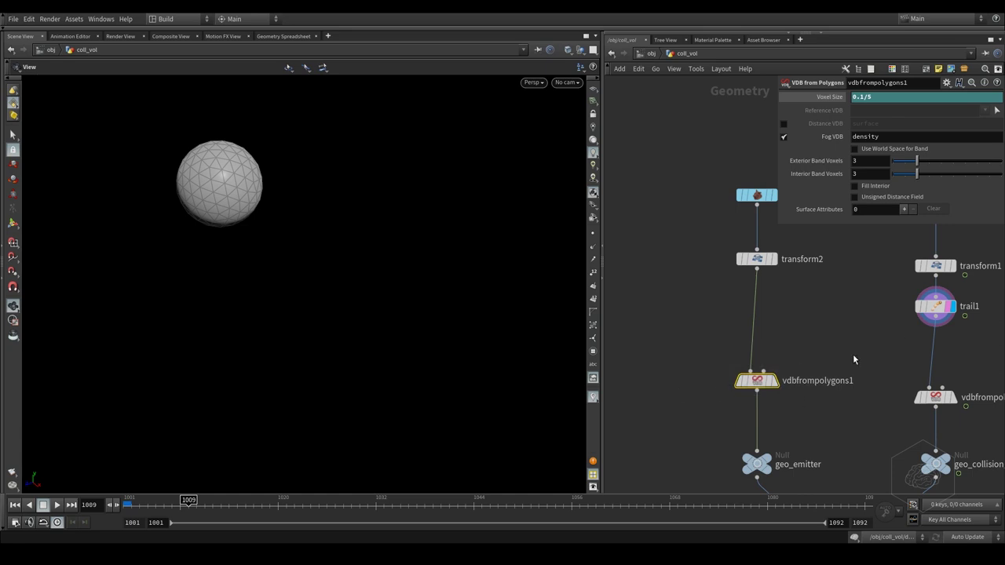
- Add one Surface Attributes entry to vdbfrompolygons1, leaving the attribute unset since point.v is missing
click(903, 209)
click(942, 225)
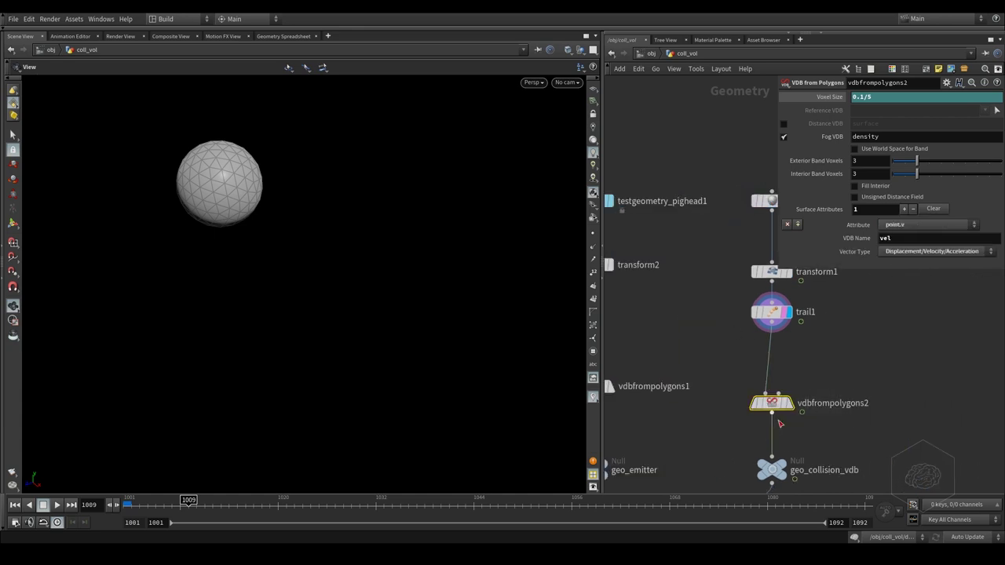
click(907, 227)
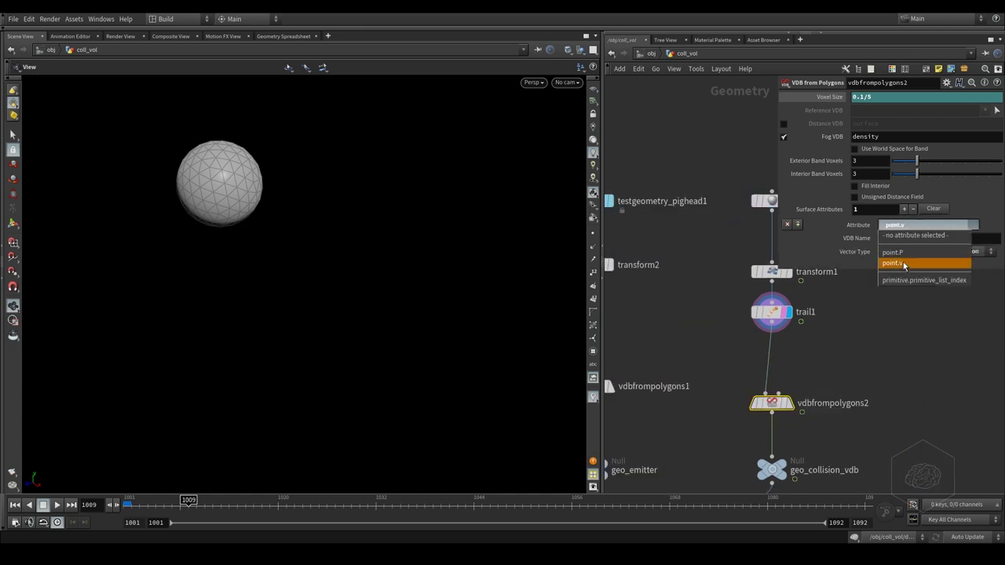
click(904, 264)
middle_drag(857, 348, 993, 330)
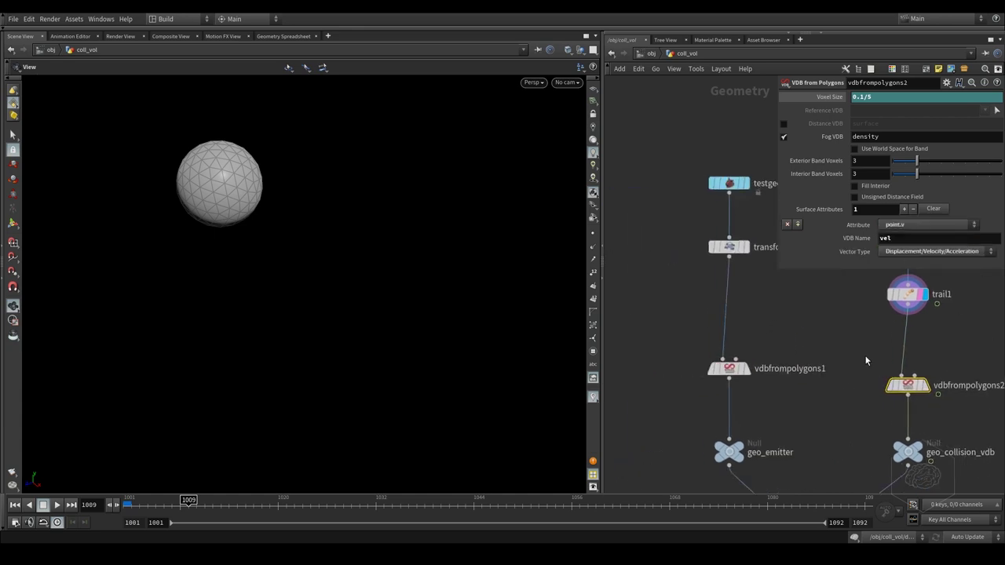
click(766, 370)
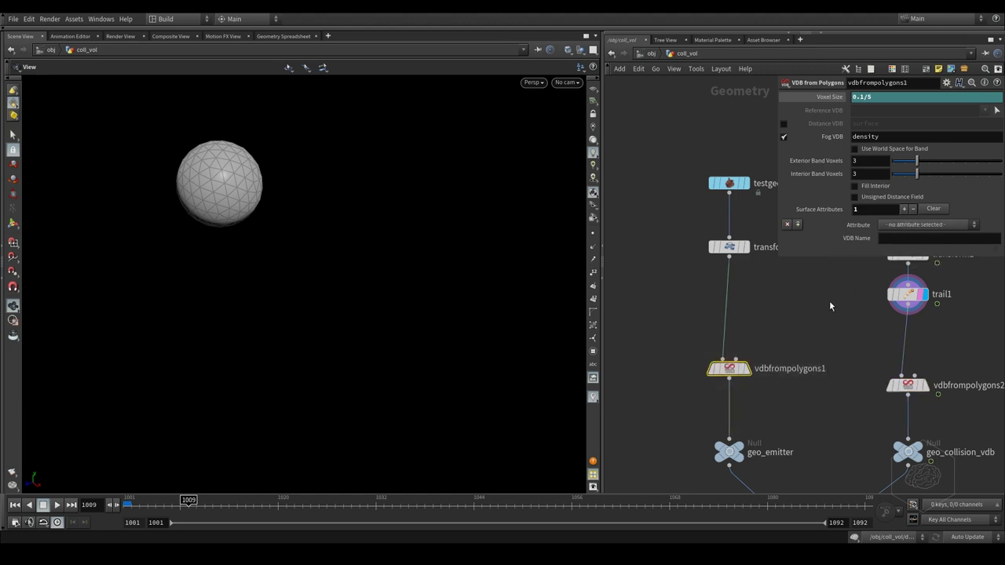
- Insert a Trail node on the wire between transform2 and vdbfrompolygons1
middle_drag(829, 300, 827, 313)
key(Tab)
text(tra)
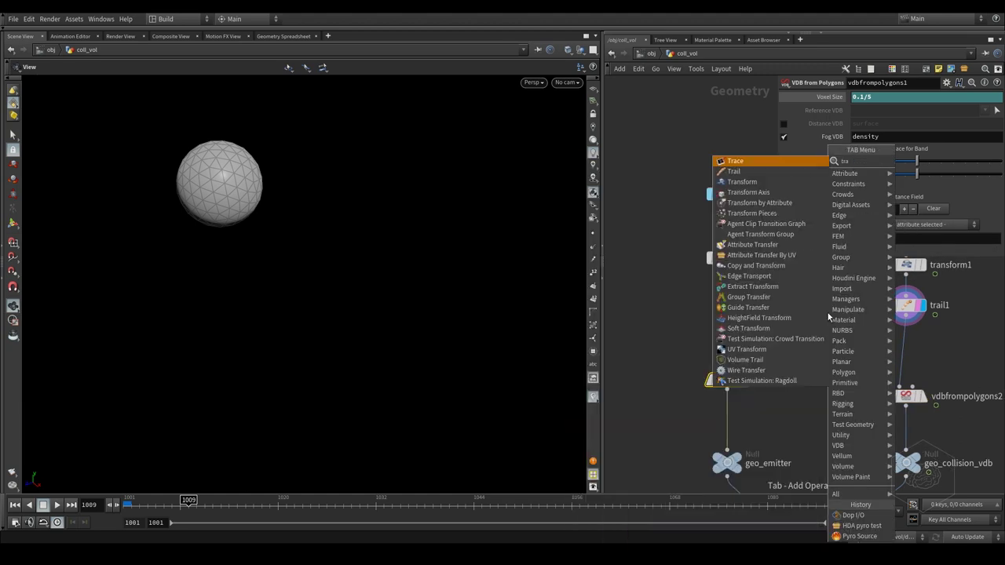
key(BackSpace)
key(BackSpace)
key(BackSpace)
text(tra)
key(Return)
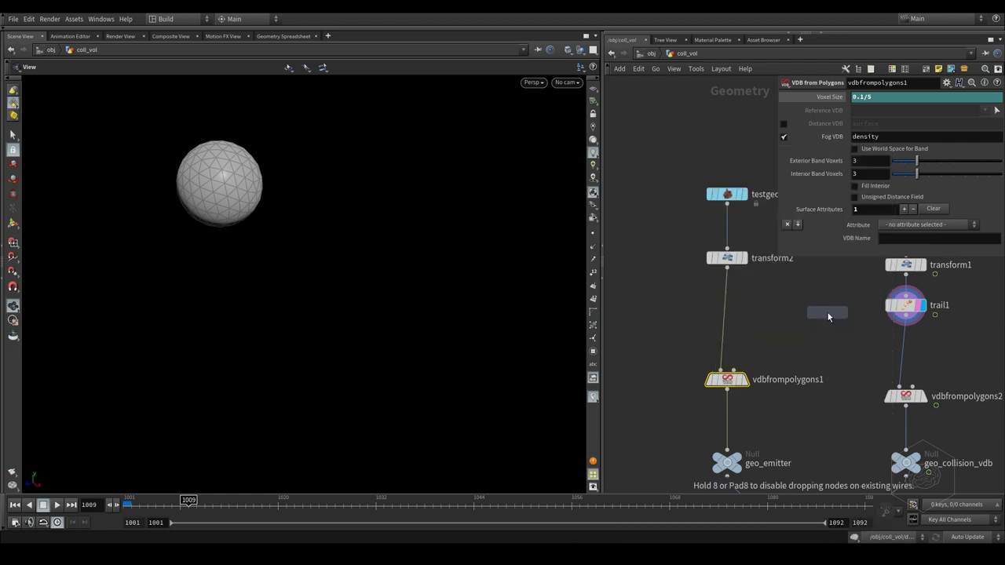
click(714, 320)
- Set trail2's Result Type to Compute Velocity and return to vdbfrompolygons1
click(727, 379)
click(907, 226)
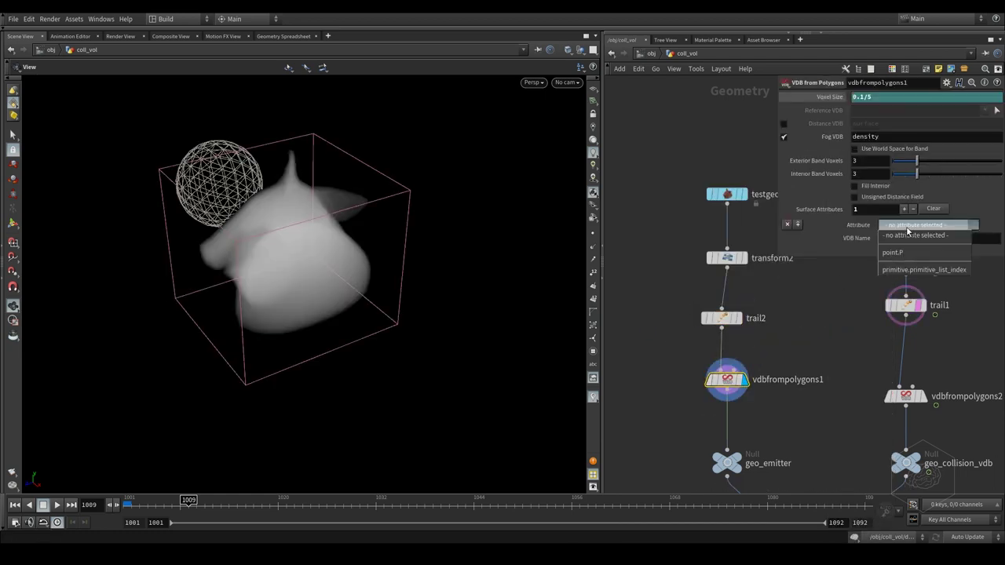
click(737, 318)
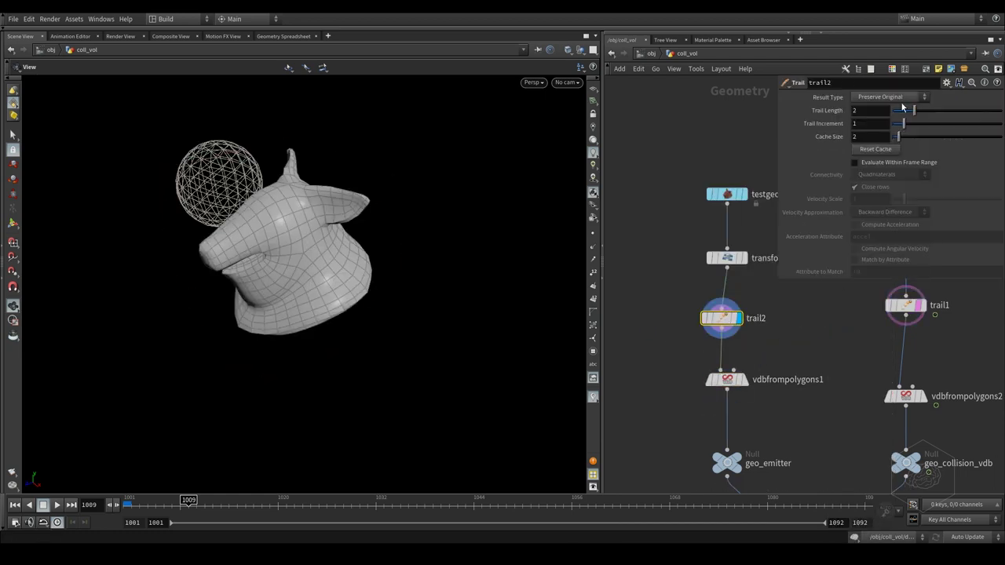
click(895, 97)
click(887, 132)
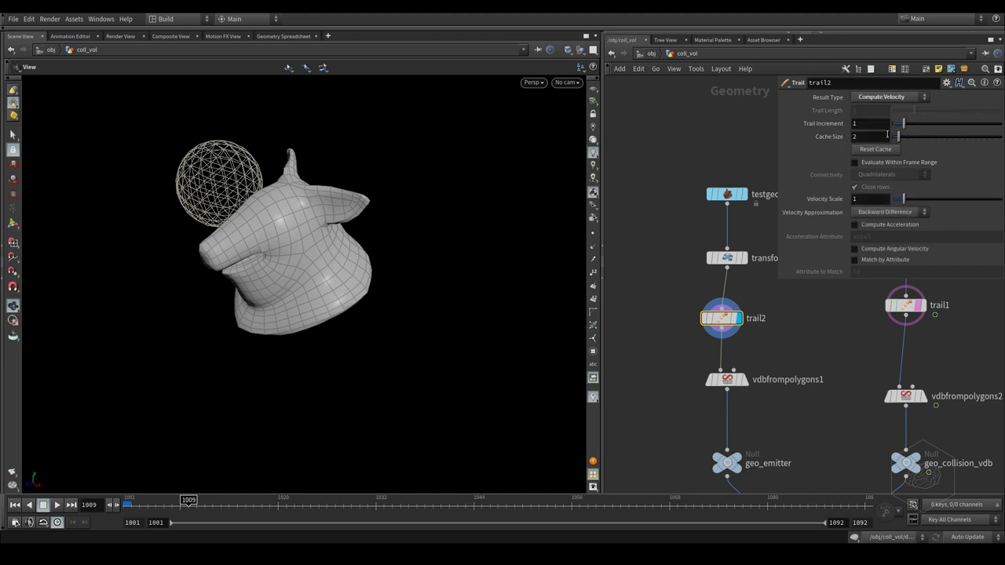
click(738, 382)
- Rasterize point.v on vdbfrompolygons1 as a Displacement/Velocity/Acceleration VDB named vel
click(903, 226)
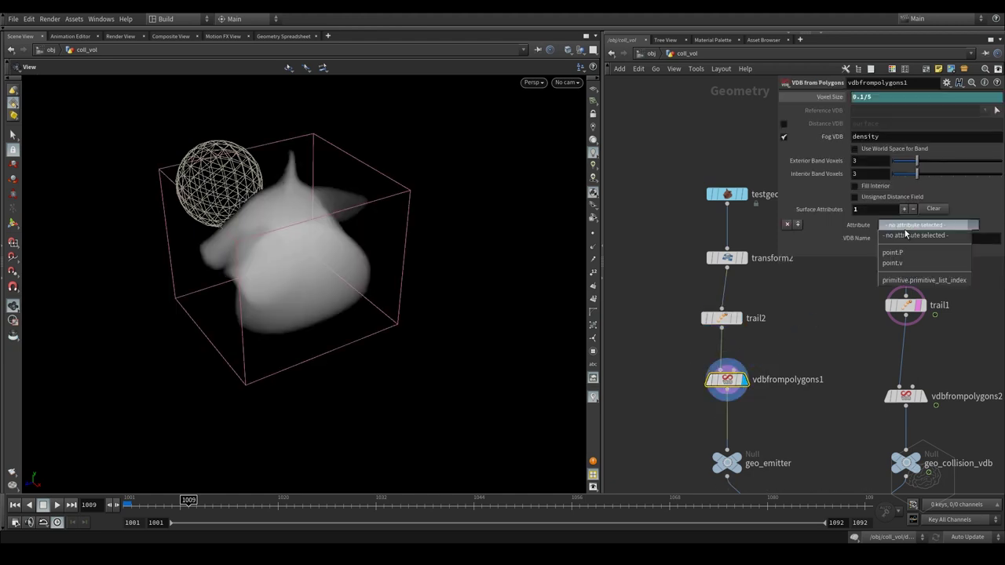
click(895, 264)
click(903, 250)
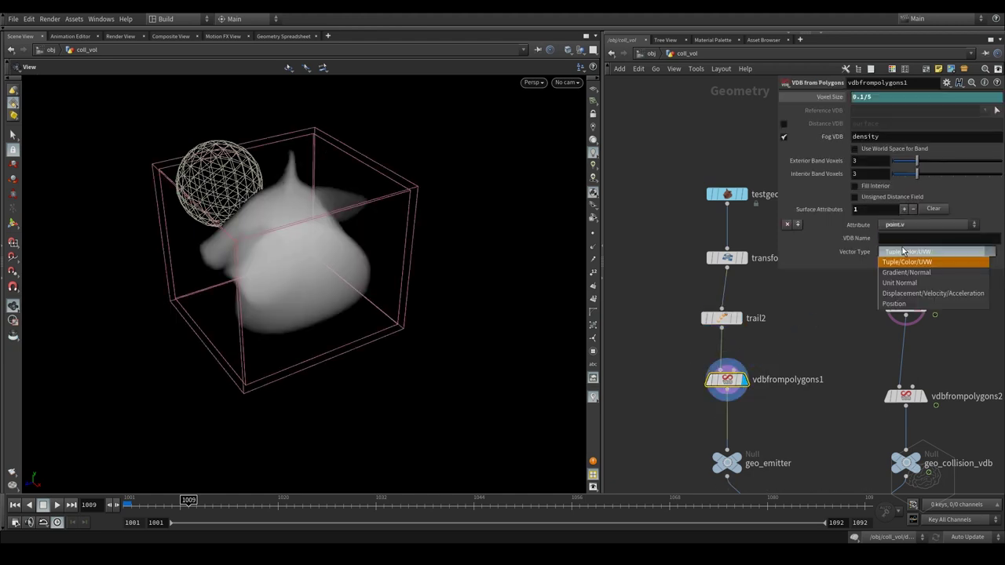
click(958, 296)
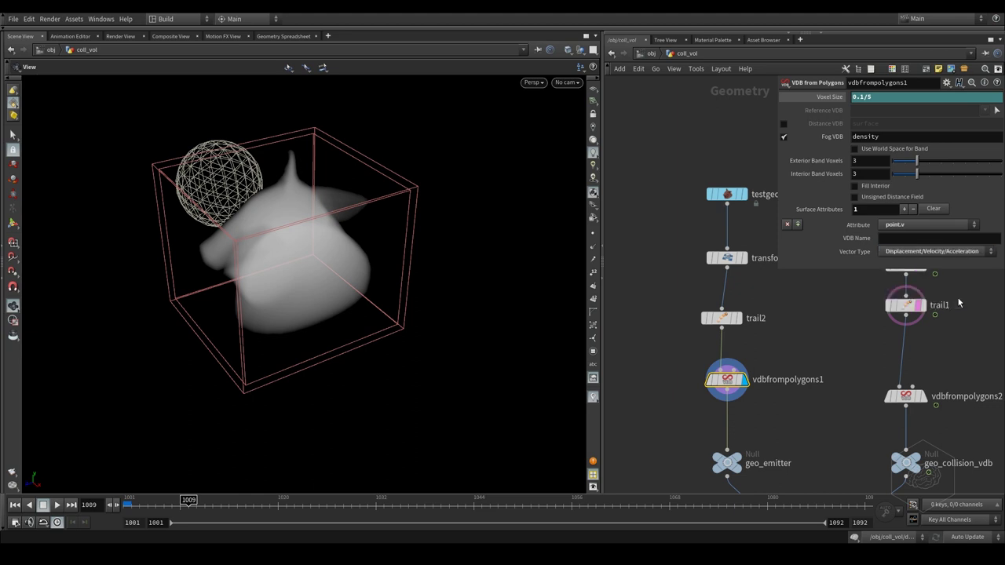
click(911, 237)
text(vel)
key(Return)
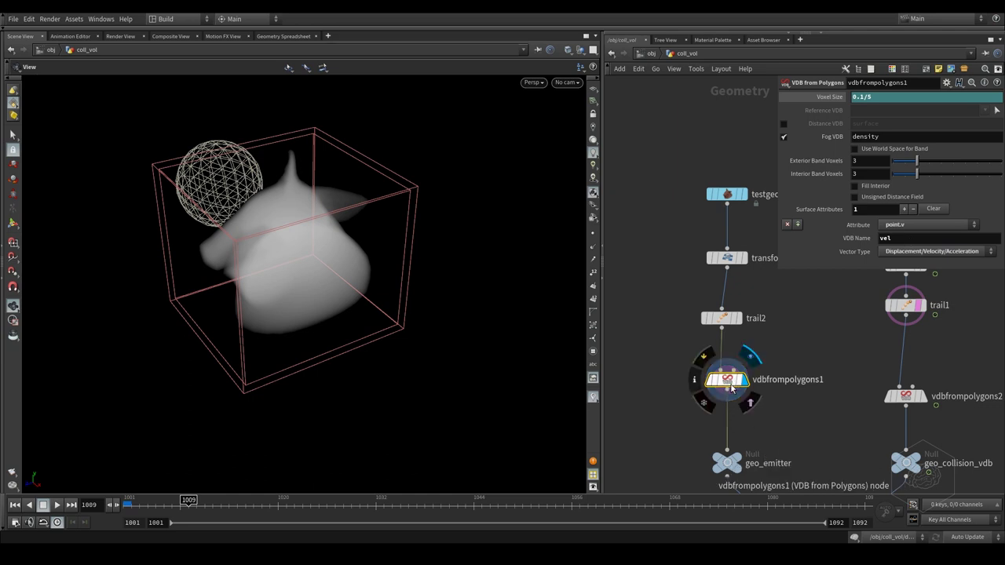
mouse_move(726, 380)
click(696, 379)
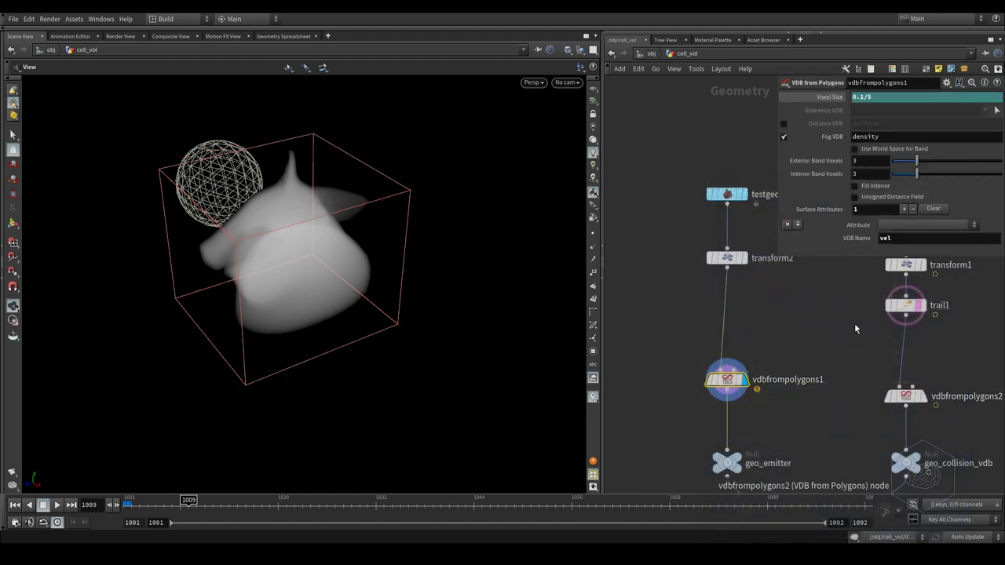
- Remove vdbfrompolygons1's surface attribute entry and dive into dopnet1
click(787, 224)
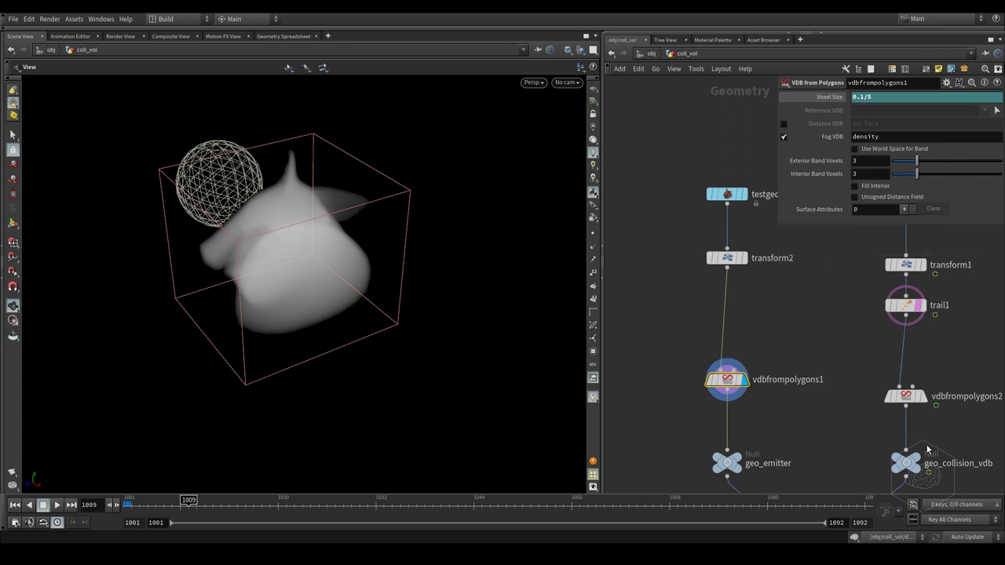
middle_drag(928, 449, 789, 423)
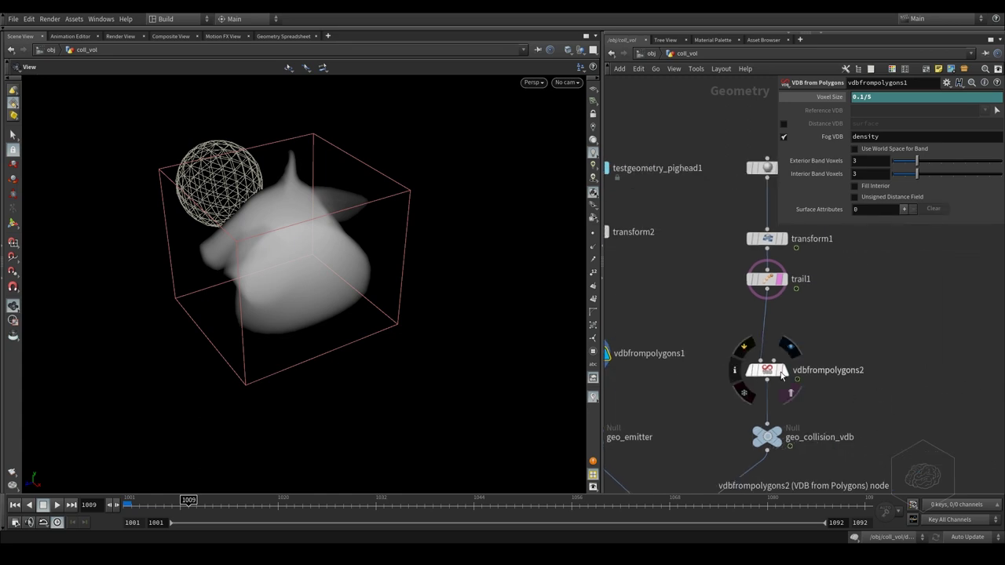
mouse_move(772, 486)
middle_down()
mouse_move(823, 413)
mouse_move(798, 387)
middle_up()
click(756, 405)
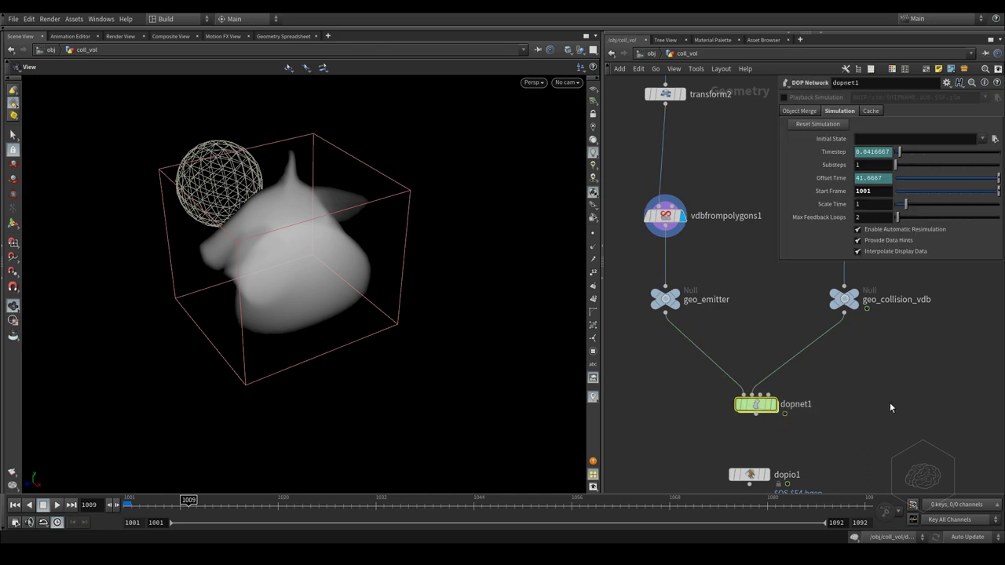
key(Return)
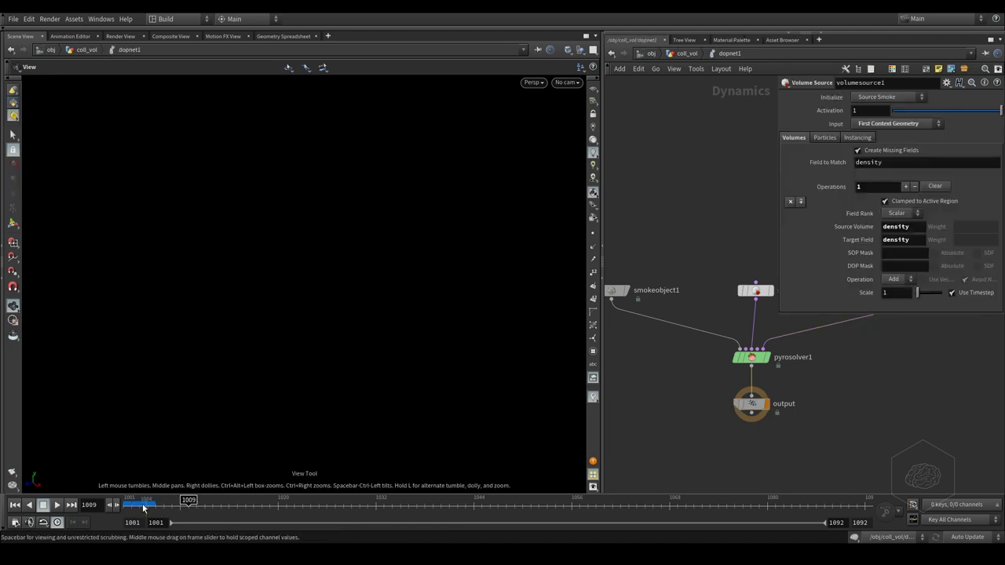
- Back at frame 1001, review volumesource1's density sourcing into pyrosolver1 and duplicate it
drag(144, 508, 128, 508)
middle_drag(796, 375, 691, 453)
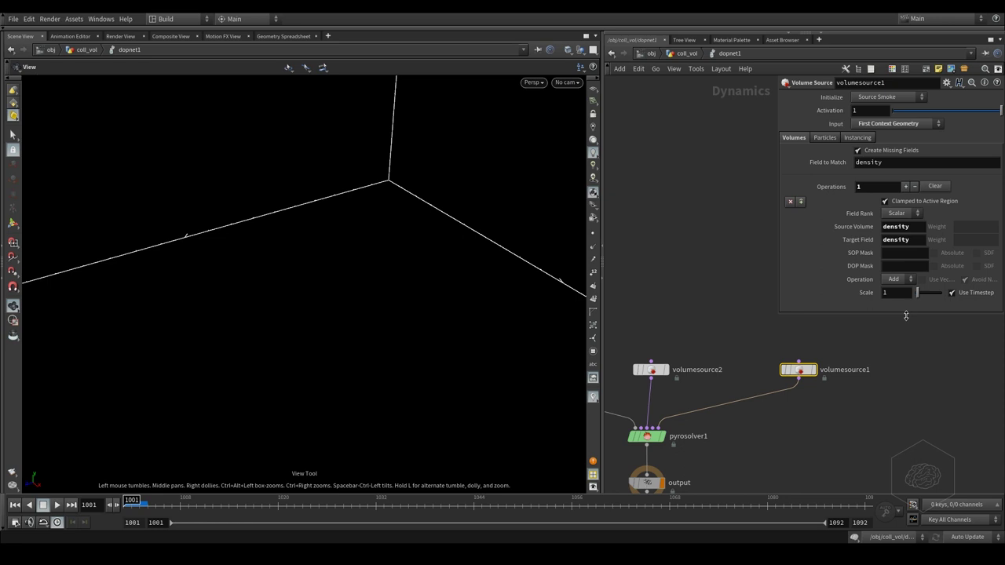
drag(906, 315, 898, 377)
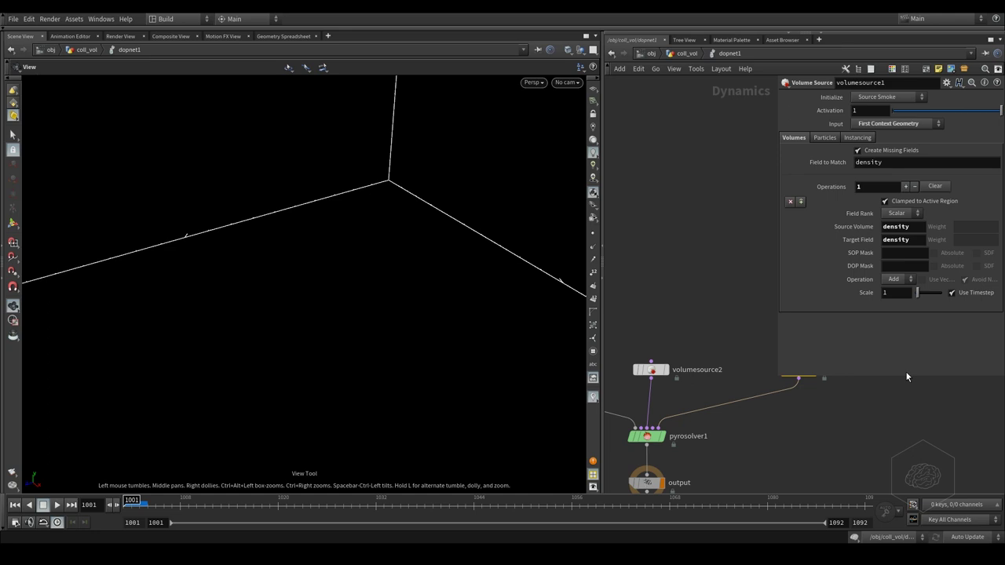
middle_drag(820, 398, 780, 418)
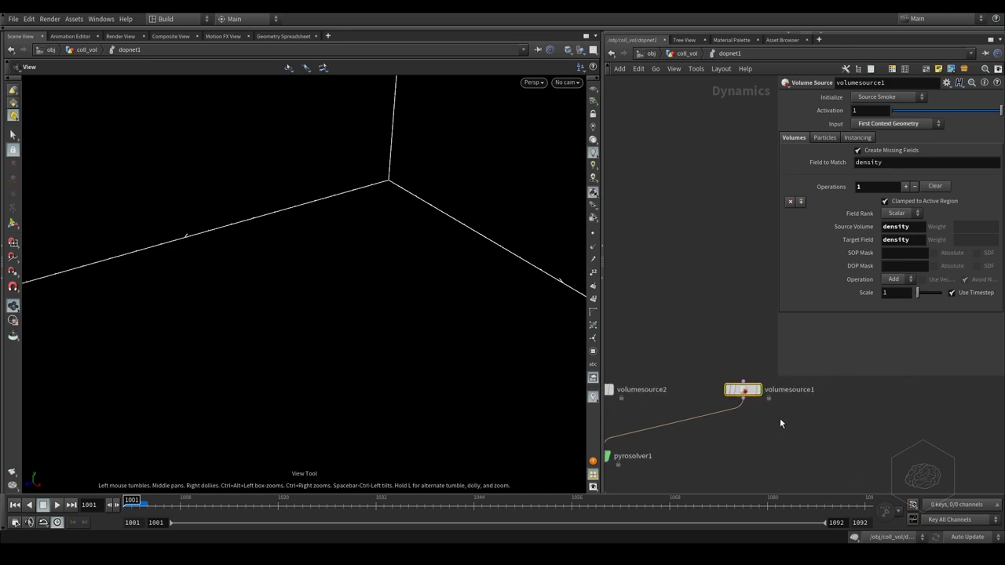
- Insert merge1 into pyrosolver1's input wire and connect volumesource3 as its second input
click(833, 465)
key(Tab)
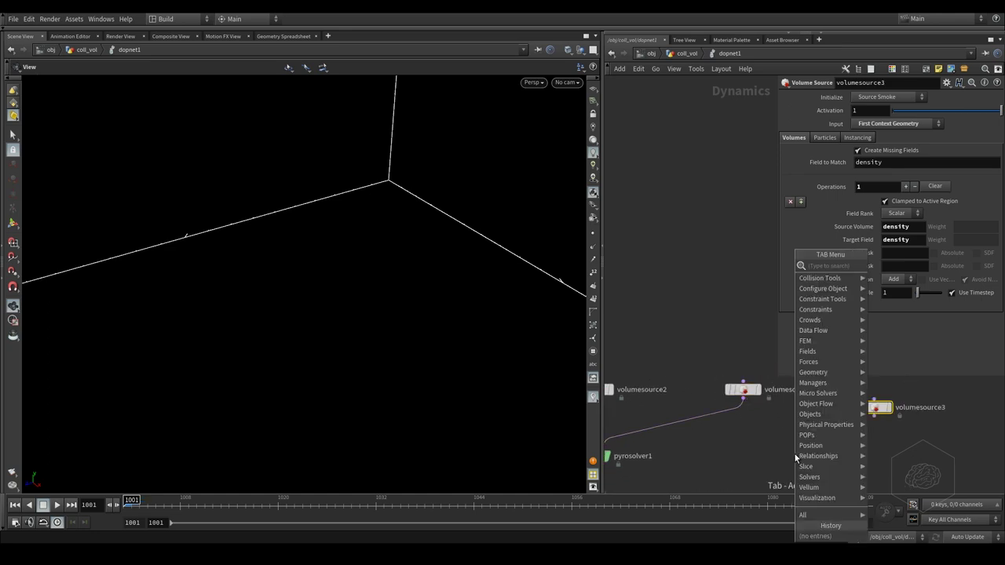
text(merge)
key(Return)
click(794, 454)
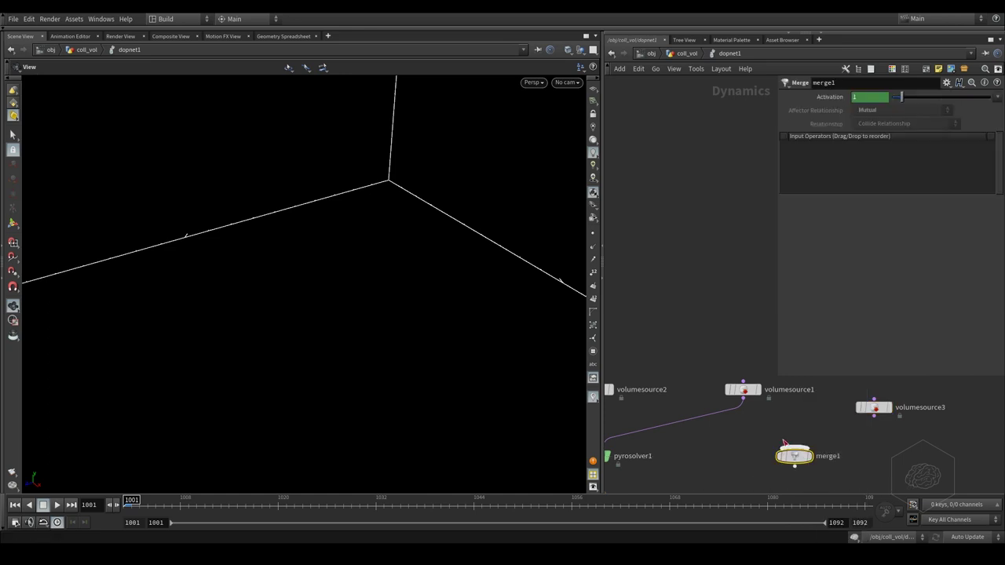
drag(789, 451, 706, 422)
click(711, 414)
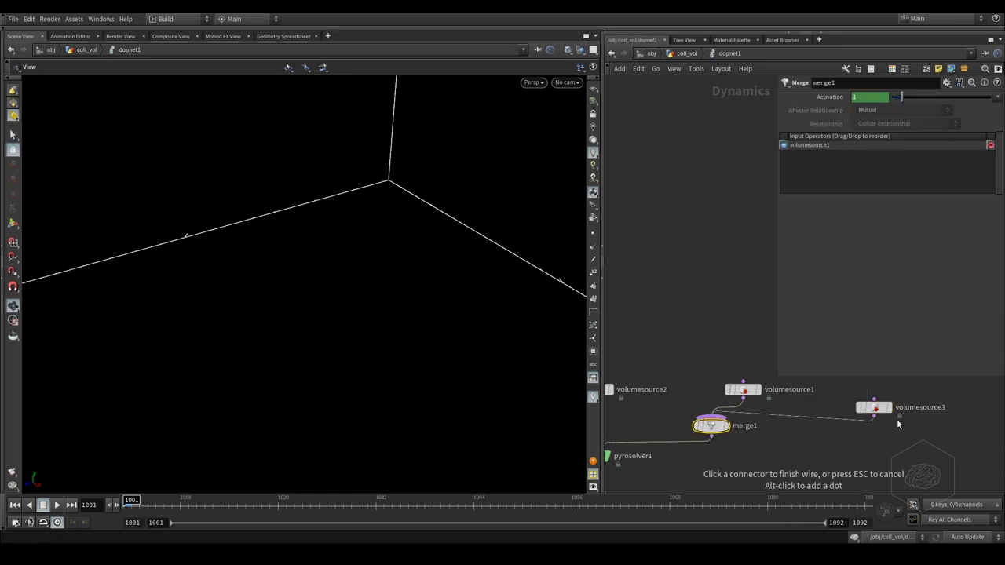
click(897, 418)
drag(911, 388, 849, 435)
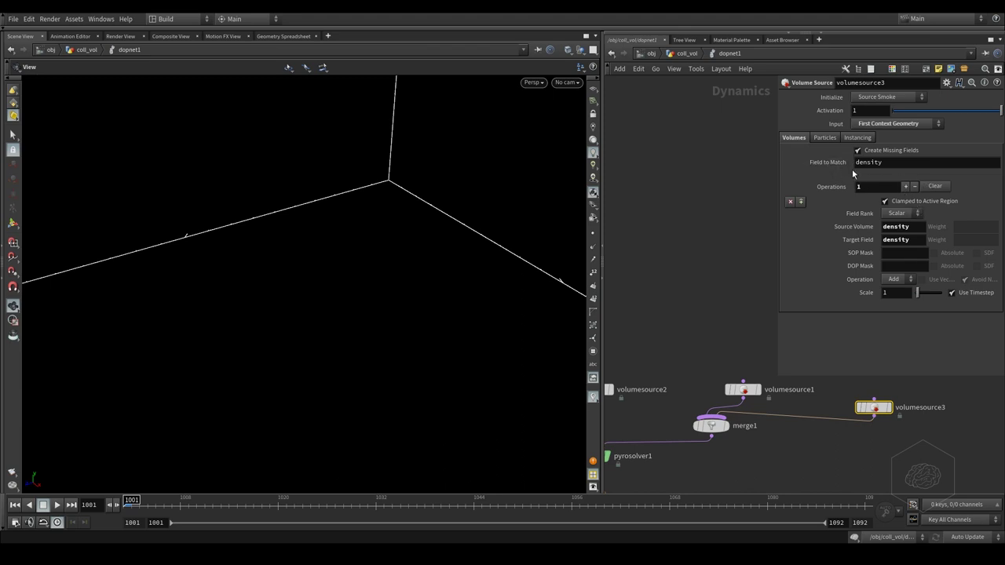
- Add a Vector operation on volumesource3 sourcing Vel into the vel field, then select volumesource3
click(905, 186)
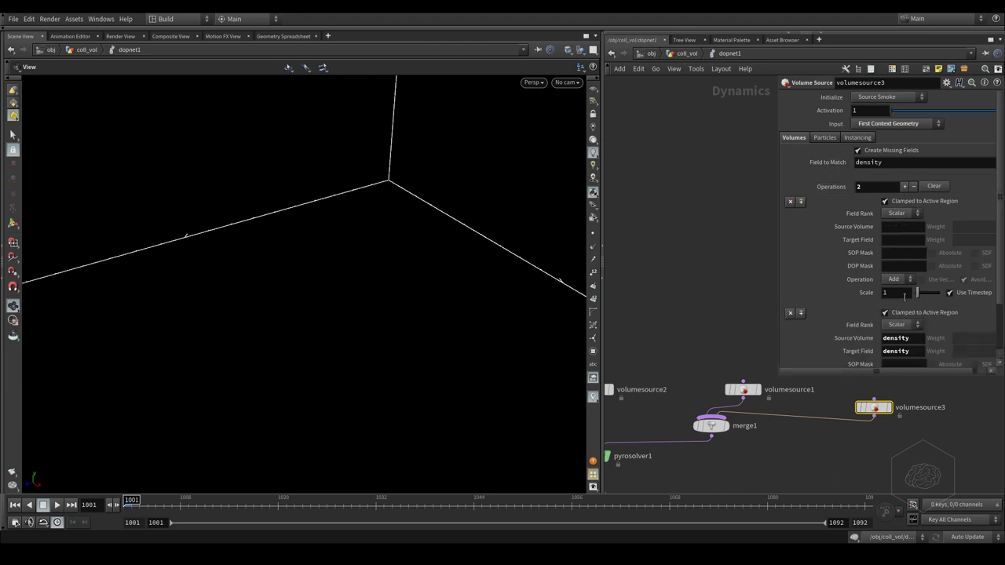
click(894, 227)
text(Vel)
click(892, 239)
text(v)
text(el)
click(896, 212)
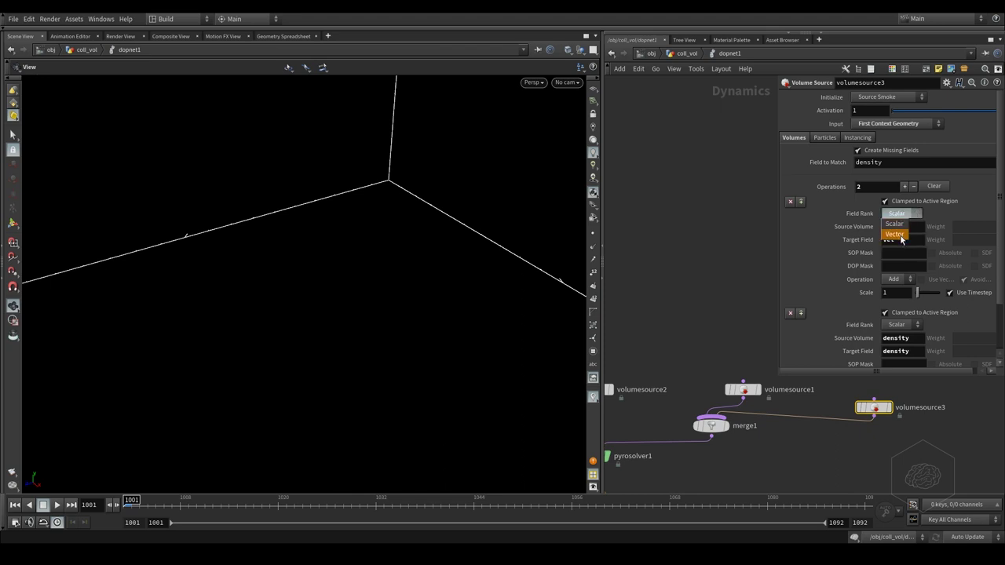
click(902, 236)
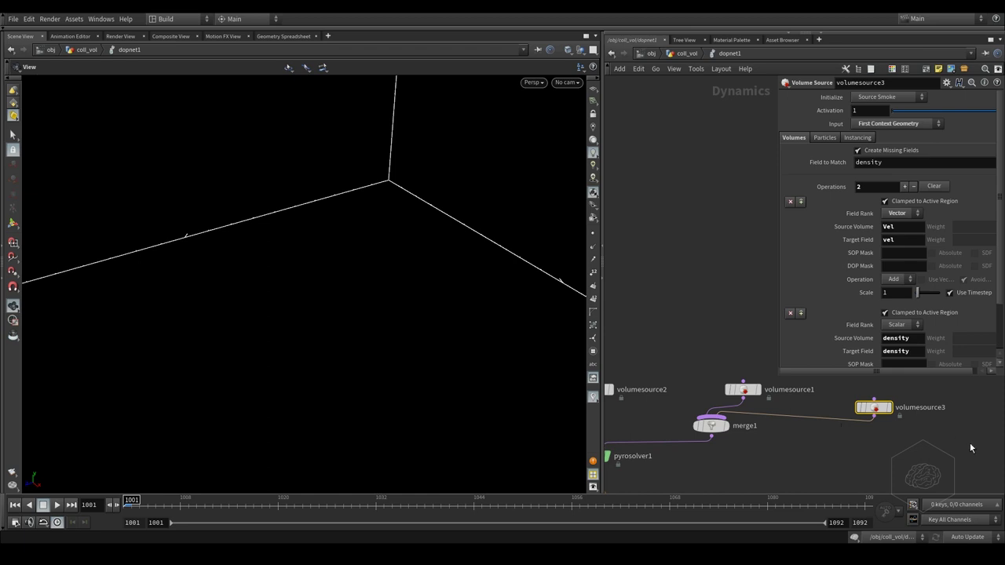
mouse_move(956, 458)
mouse_down()
mouse_move(847, 397)
mouse_move(866, 431)
mouse_up()
- Delete volumesource3 and merge1 so both sources feed pyrosolver1 directly
key(Delete)
drag(808, 410, 657, 442)
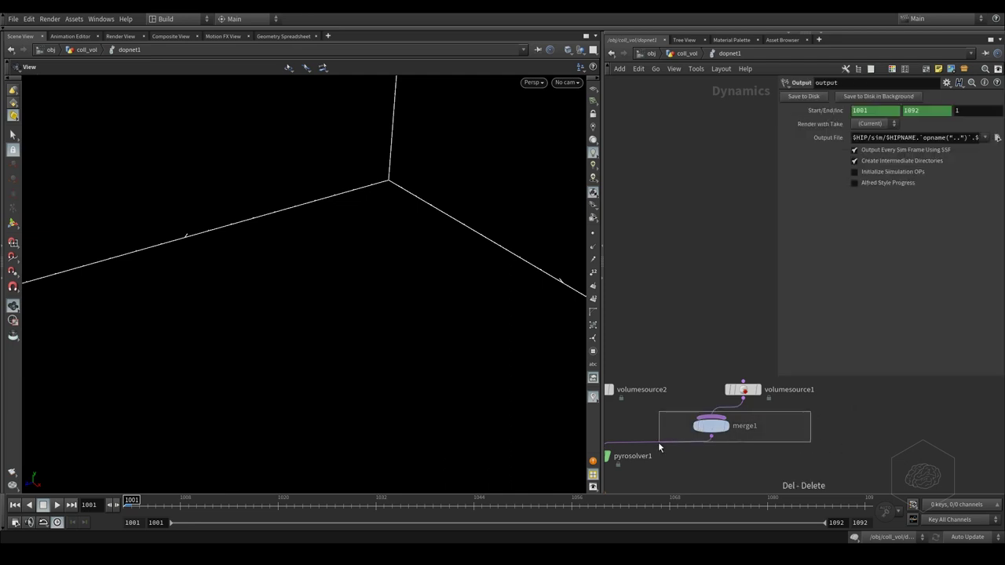
key(Delete)
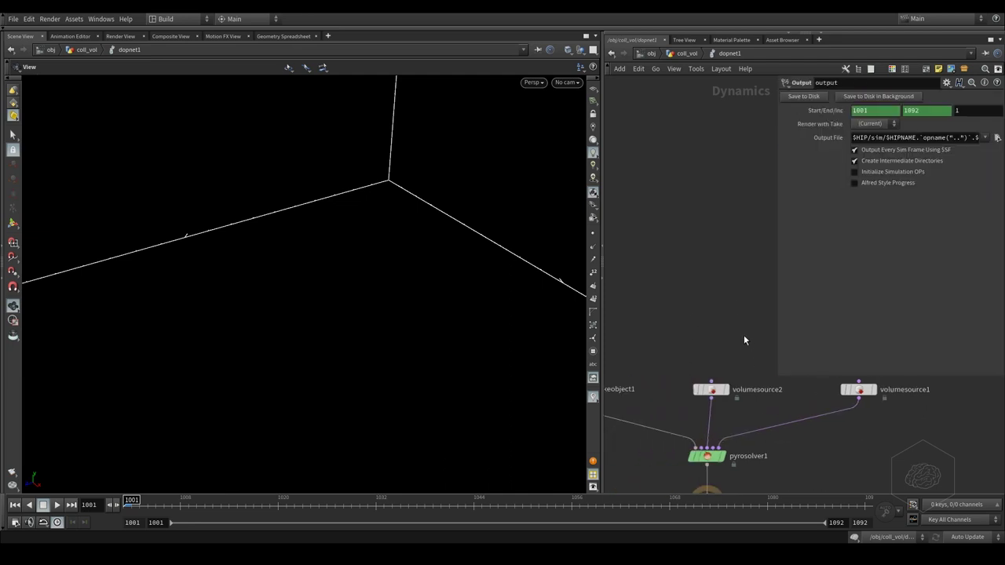
- Check that volumesource2 applies a Vector vel operation from the Second Context Geometry
drag(744, 340, 665, 414)
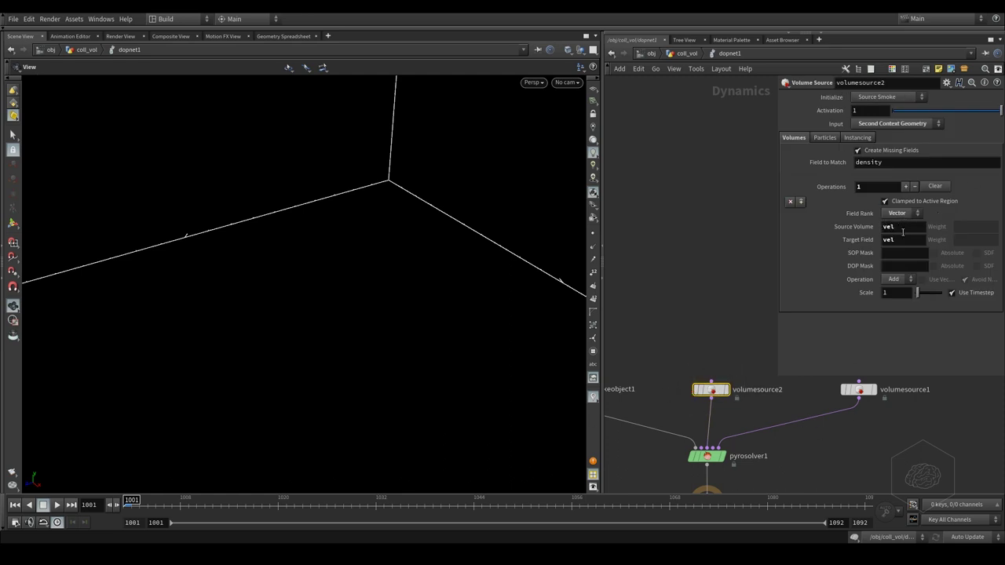
scroll(706, 369, up, 1)
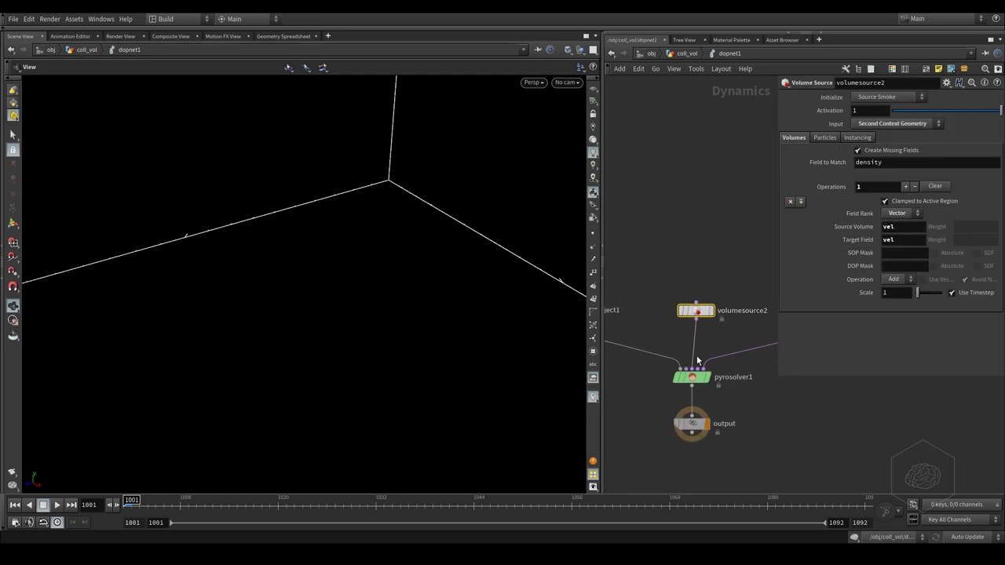
scroll(697, 361, up, 3)
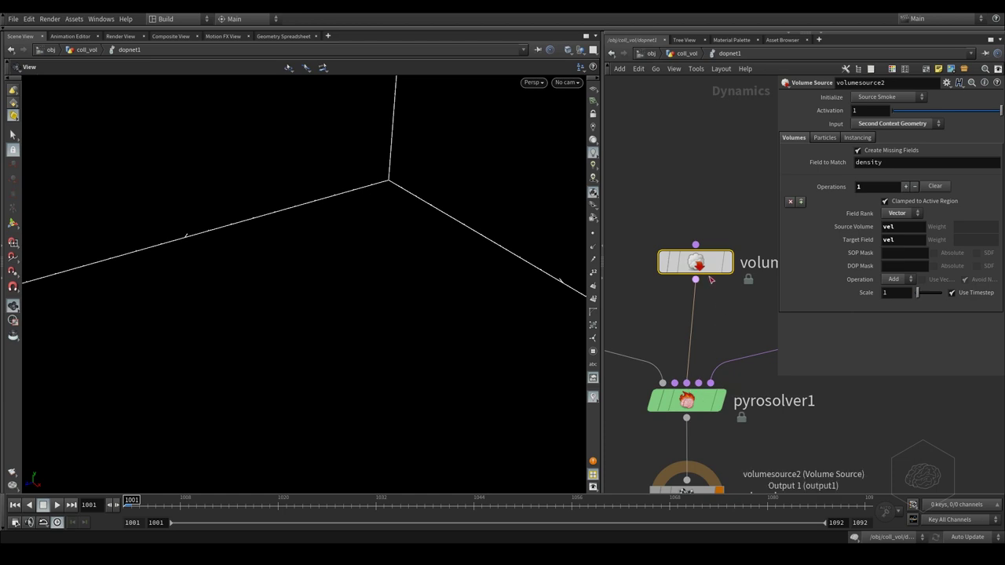
scroll(745, 365, down, 2)
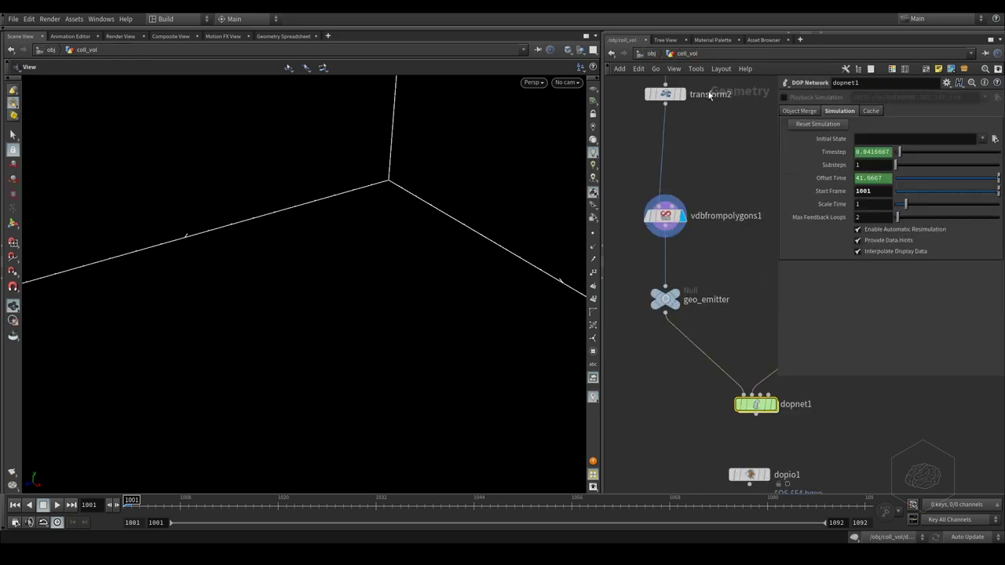
- In coll_vol, set the display flag on dopio1 to show cached frames 1001–1092 from $OS.$F4.bgeo
click(678, 54)
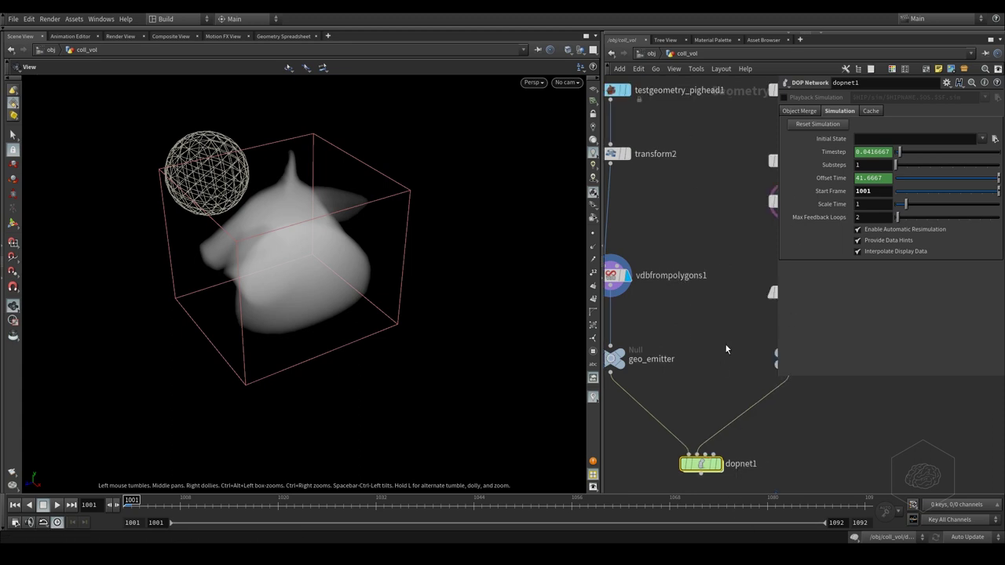
middle_drag(738, 472, 706, 374)
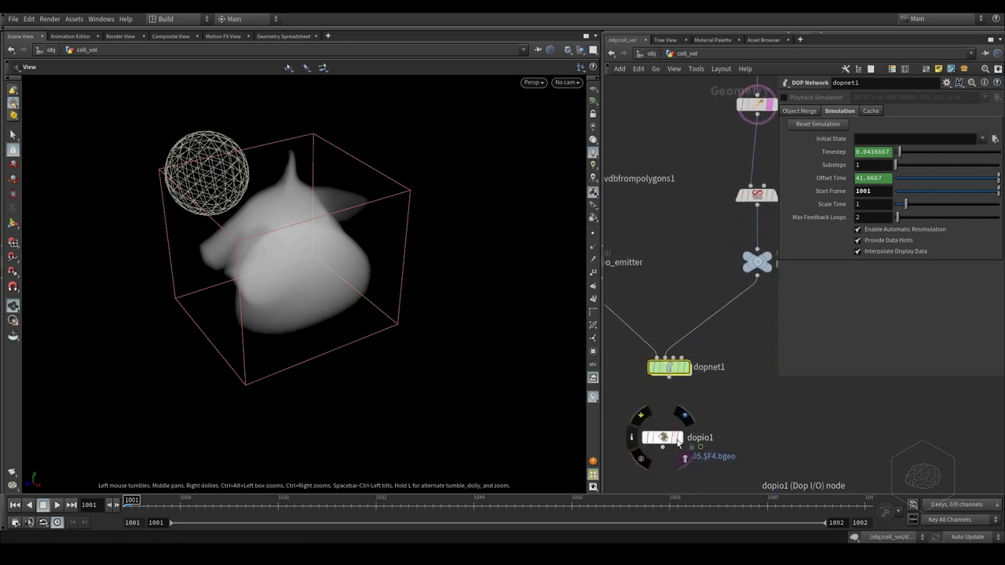
click(681, 437)
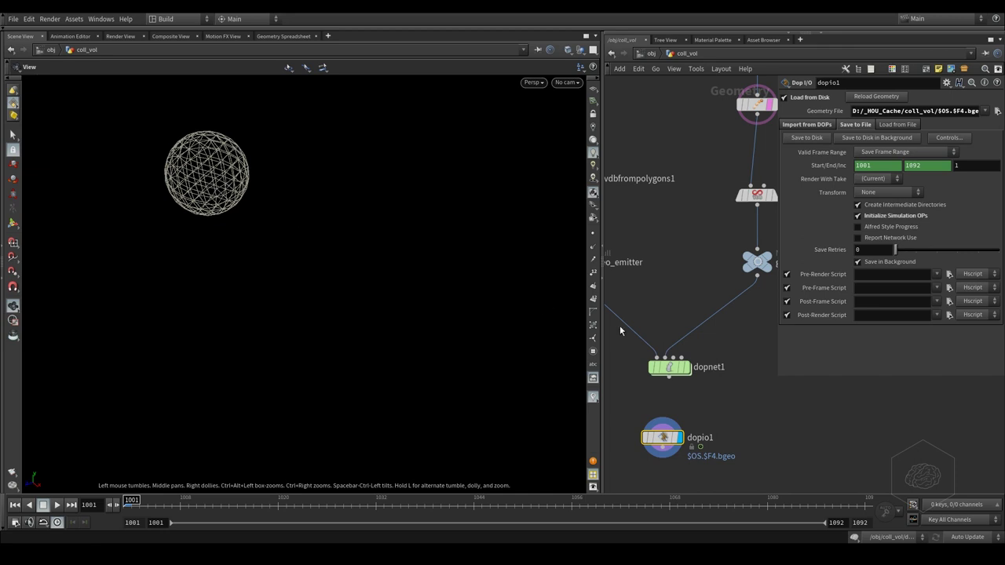
click(774, 106)
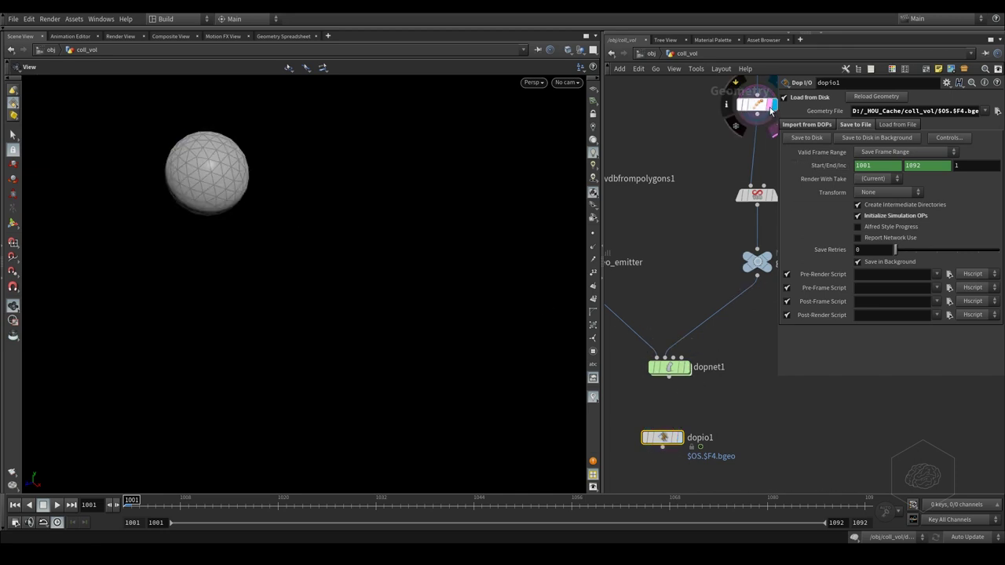
click(682, 438)
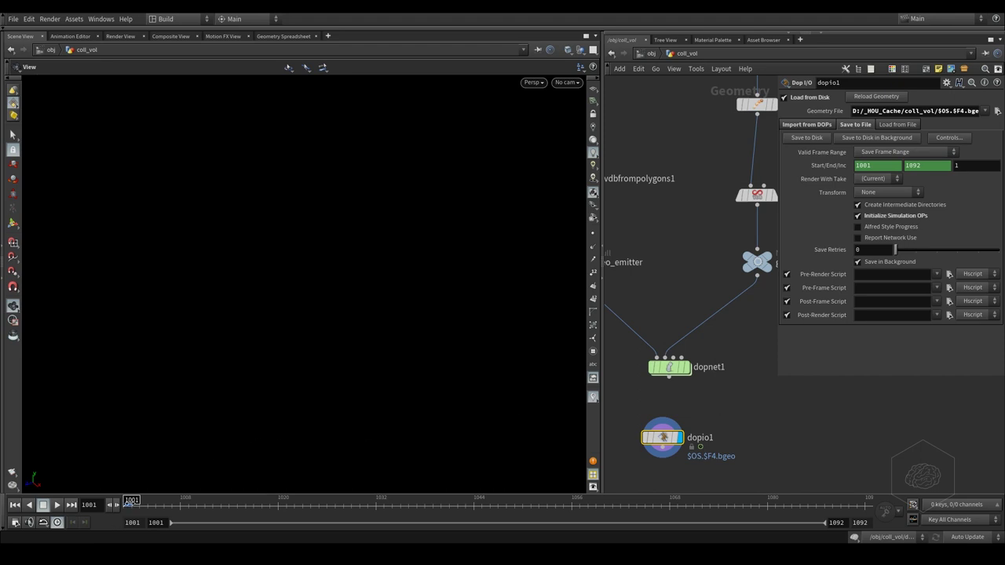
- Scrub from frame 1001 to 1036, orbiting to inspect the sideways-stretching pig-head smoke plume
drag(130, 502, 326, 510)
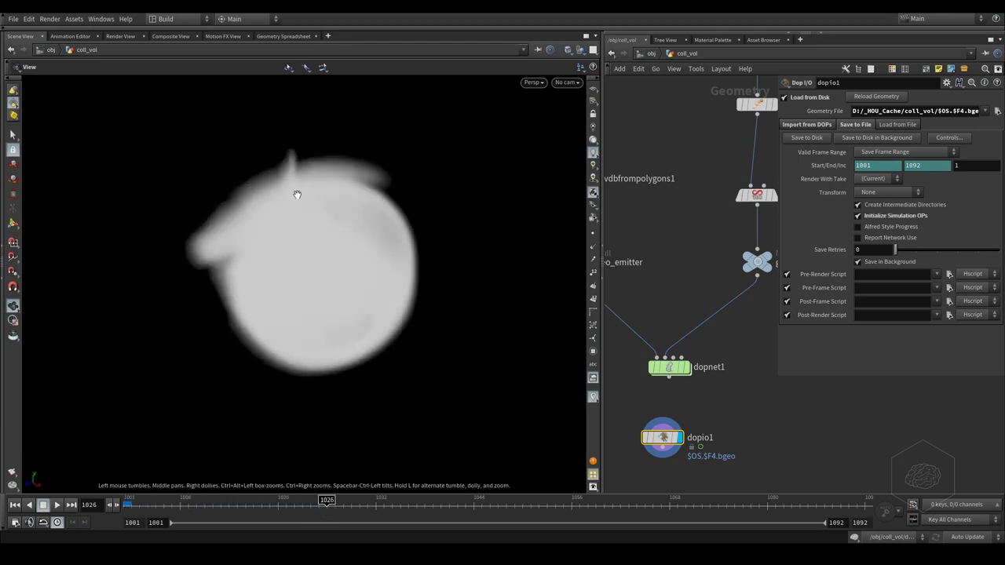
mouse_move(236, 241)
mouse_down()
mouse_move(363, 227)
mouse_move(379, 204)
mouse_up()
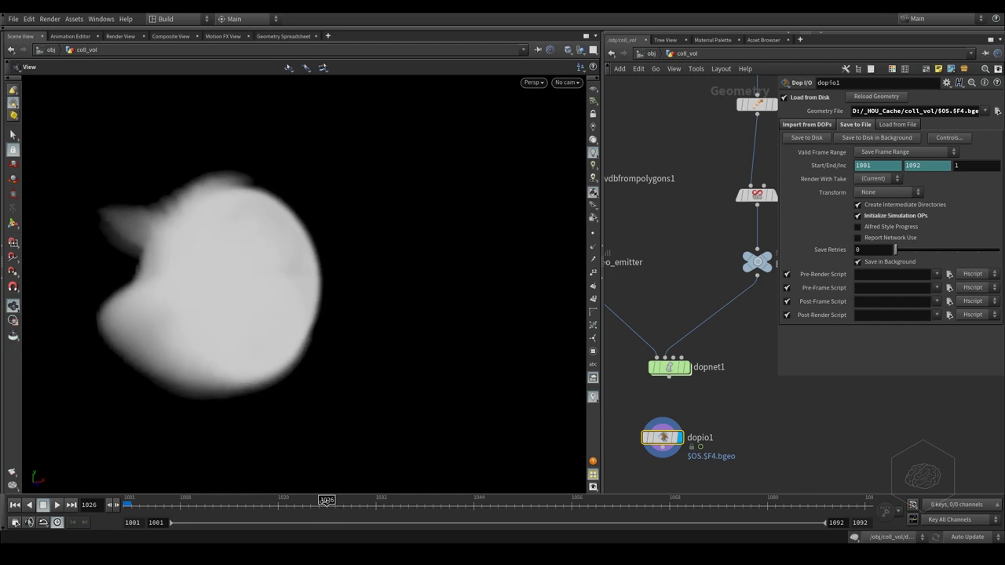
drag(346, 503, 407, 500)
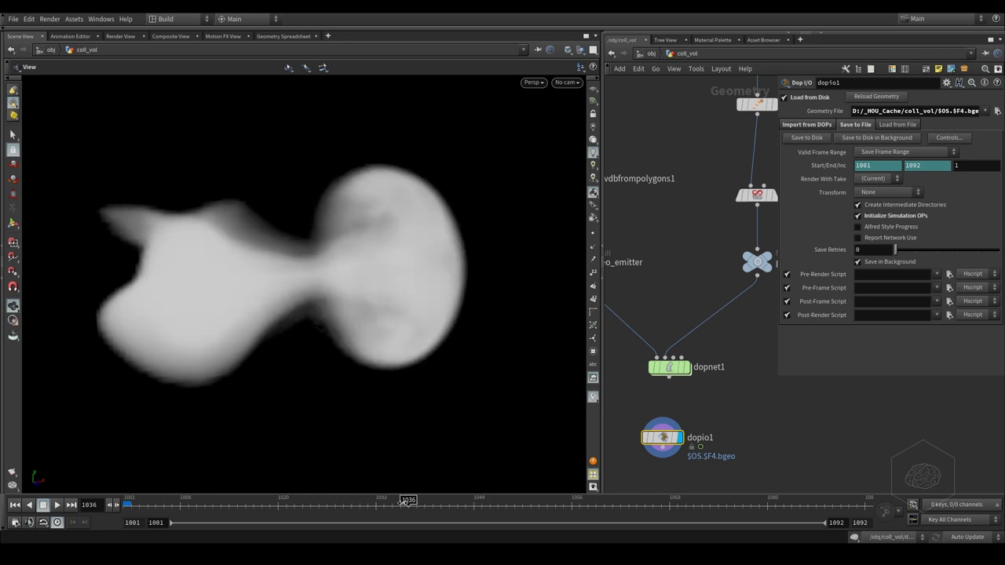